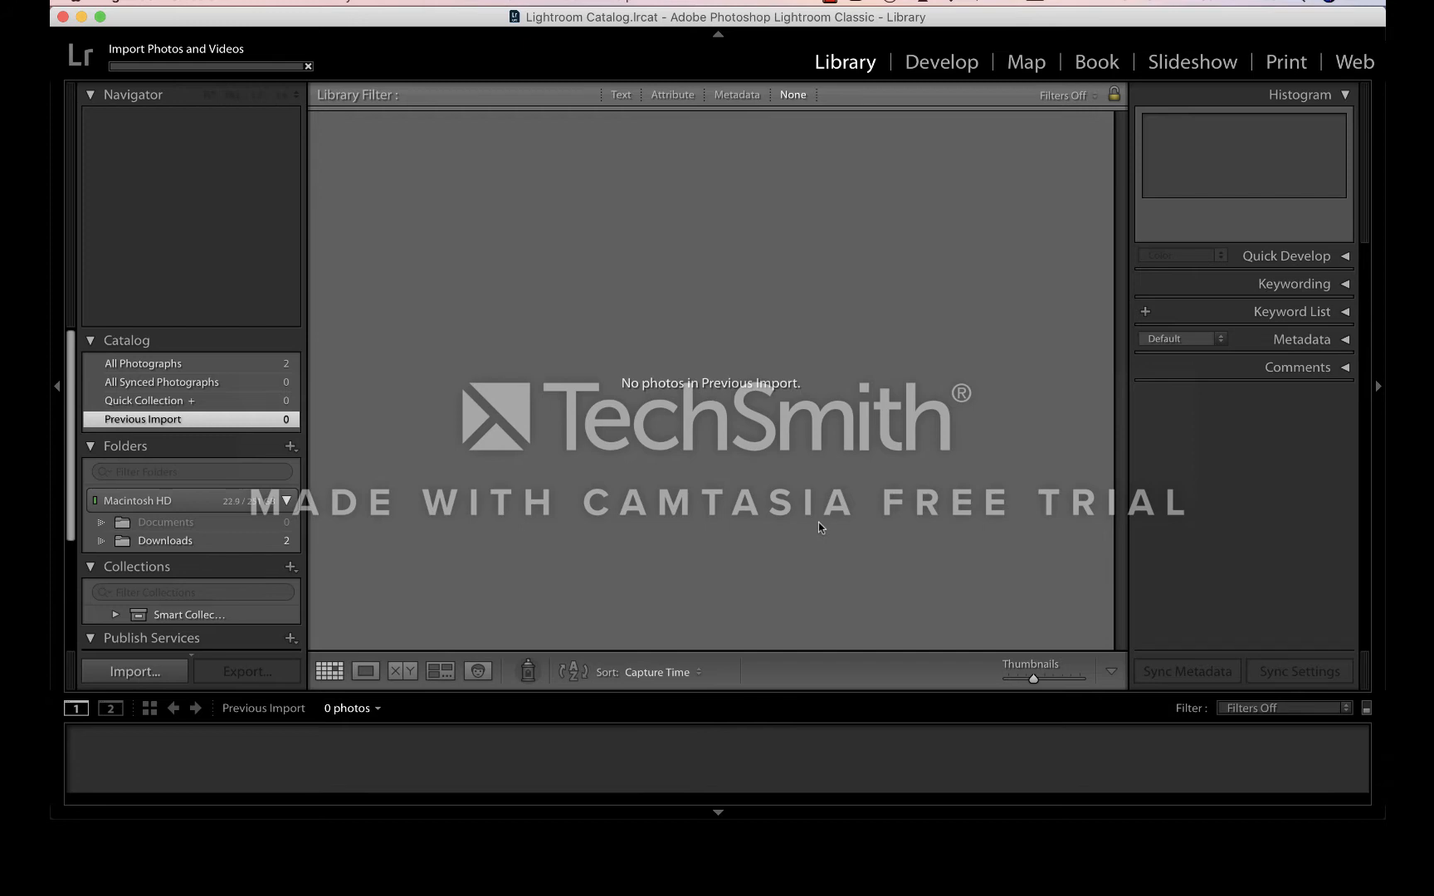
Import boy.jpg from the camtasia folder inside ENGL 3410 into the catalog
{"action": "left_click", "coordinate": [132, 668]}
{"action": "left_click", "coordinate": [113, 294]}
{"action": "left_click", "coordinate": [116, 388]}
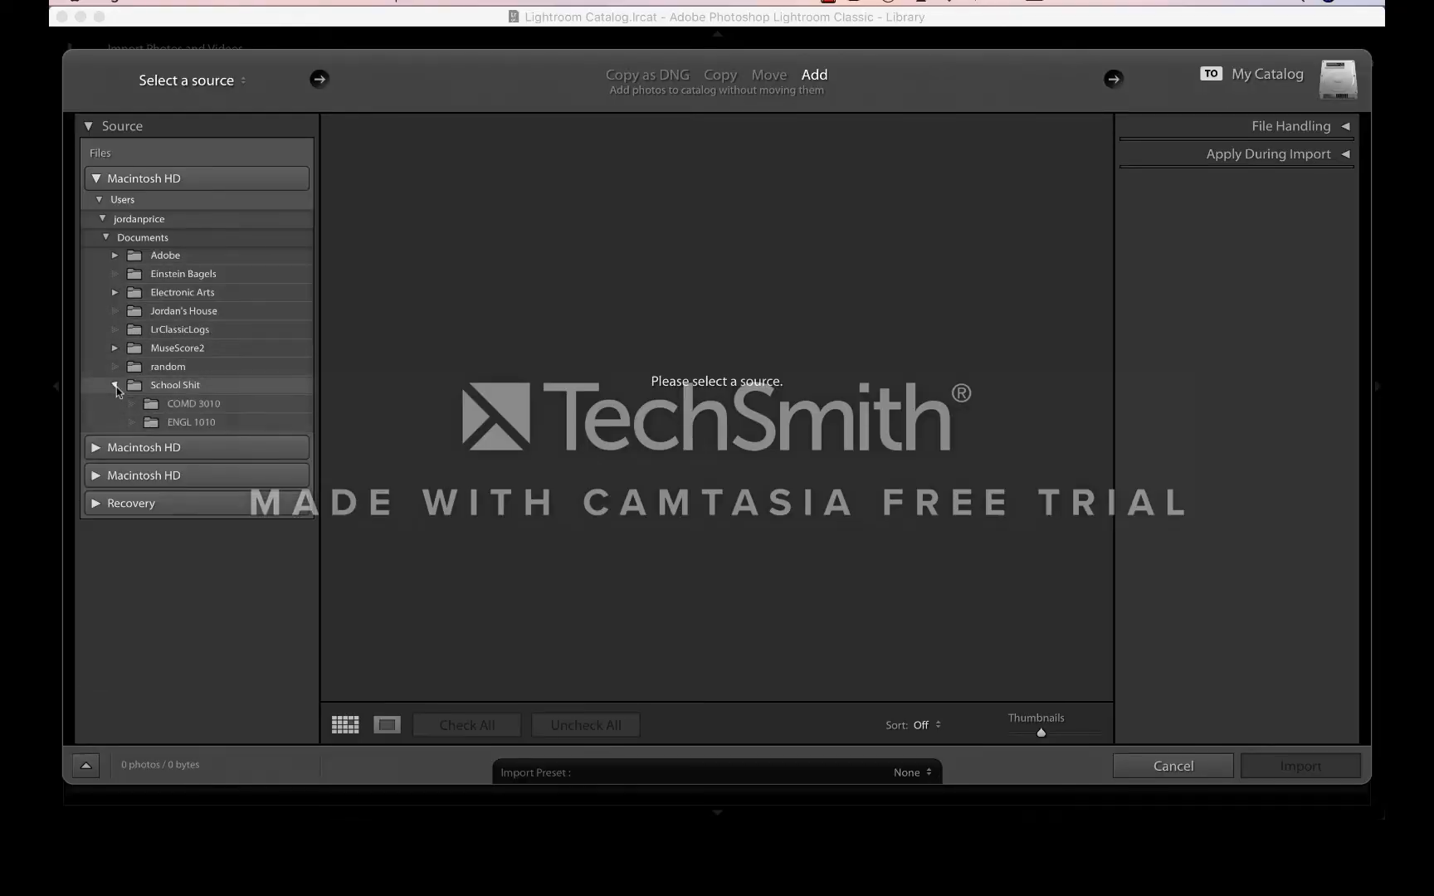
{"action": "left_click", "coordinate": [131, 478]}
{"action": "left_click", "coordinate": [181, 501]}
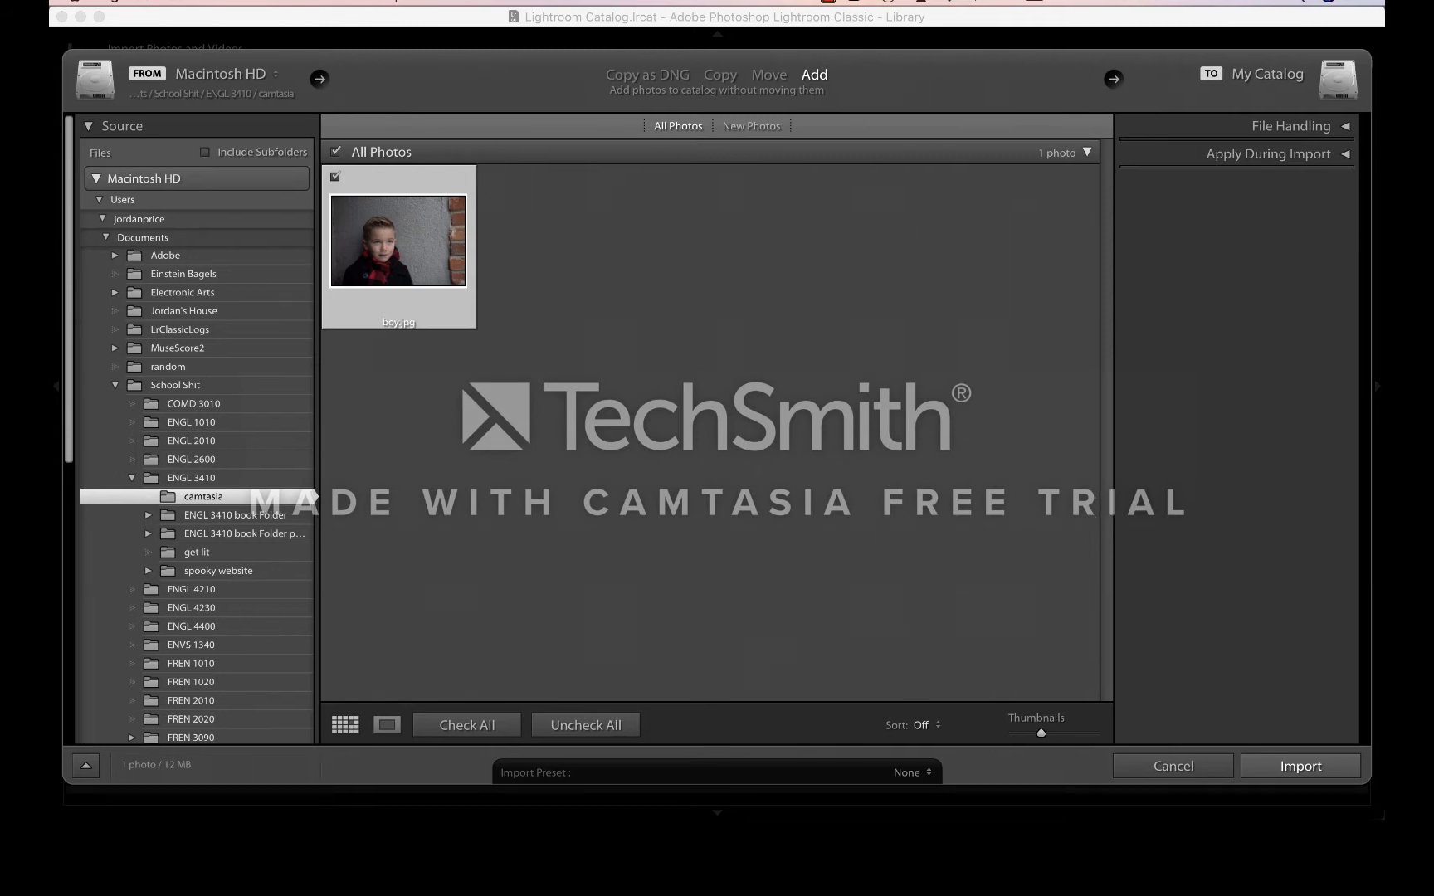
{"action": "left_click", "coordinate": [1308, 766]}
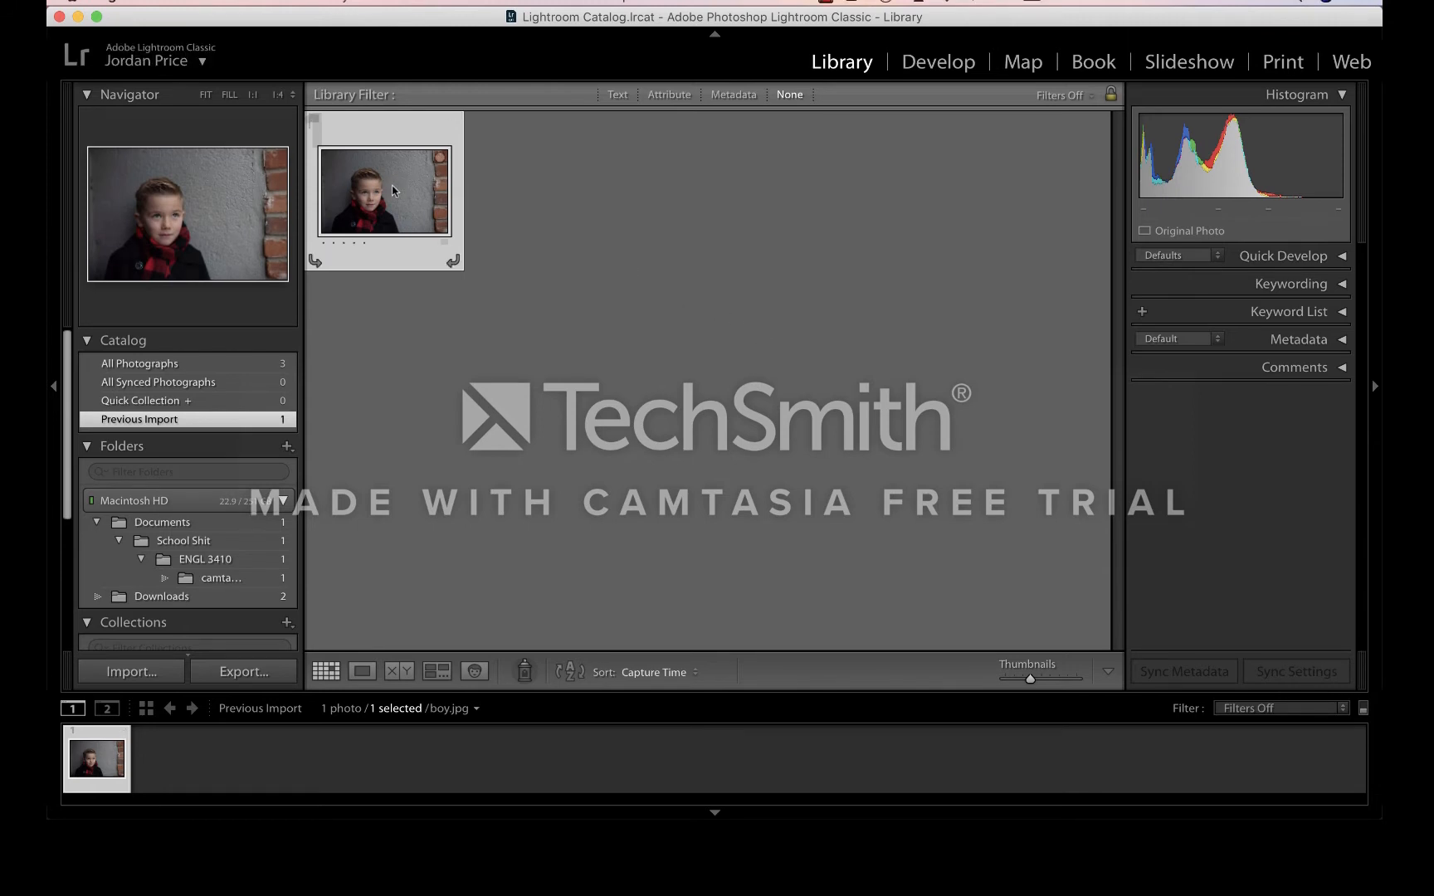
Open the photo in the Develop module with highlight clipping shown and set its exposure to +1.50
{"action": "left_click", "coordinate": [923, 66]}
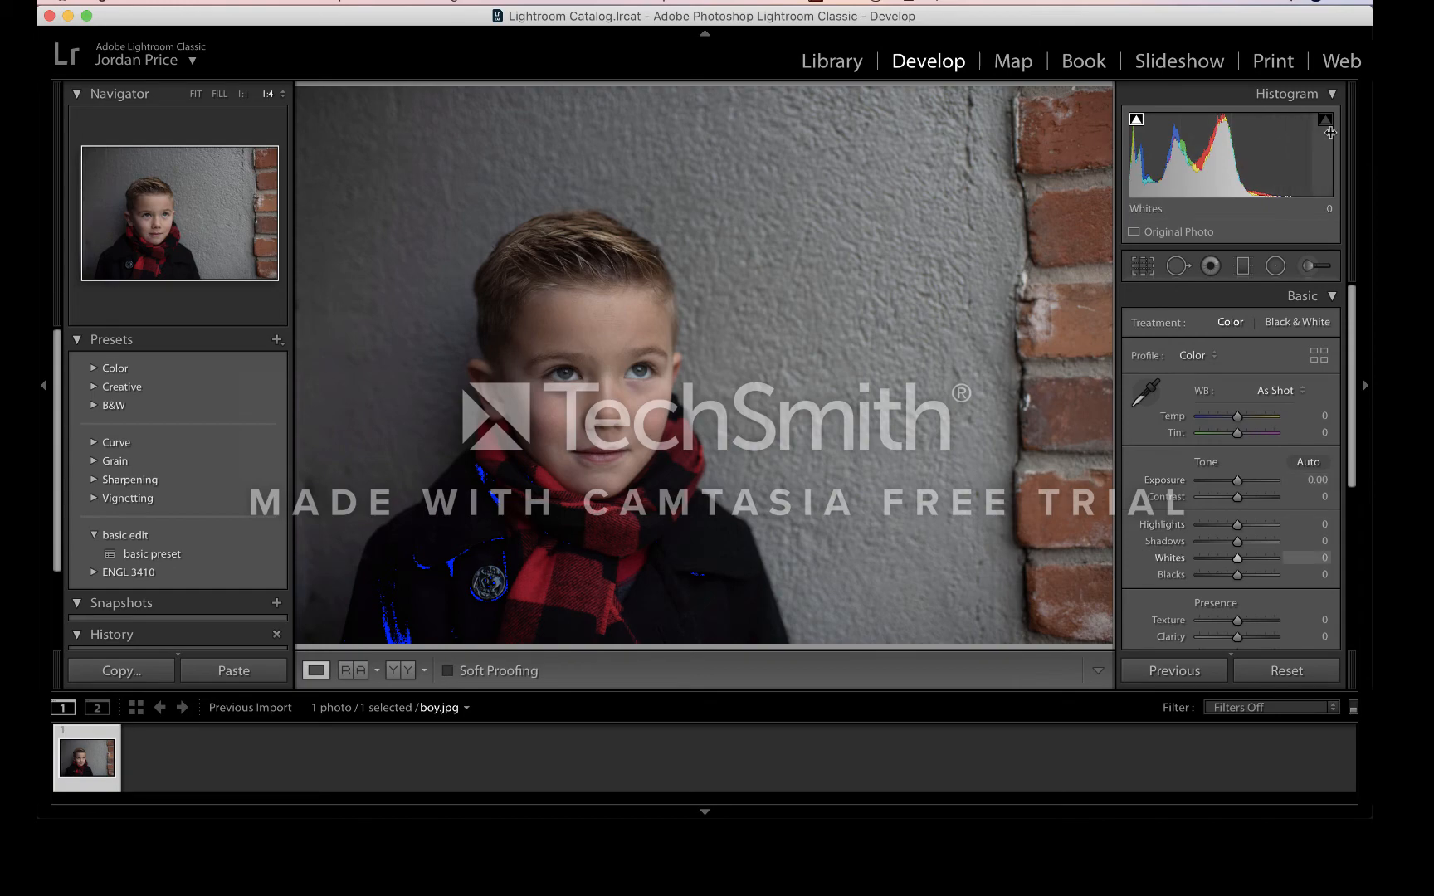
{"action": "left_click", "coordinate": [1326, 122]}
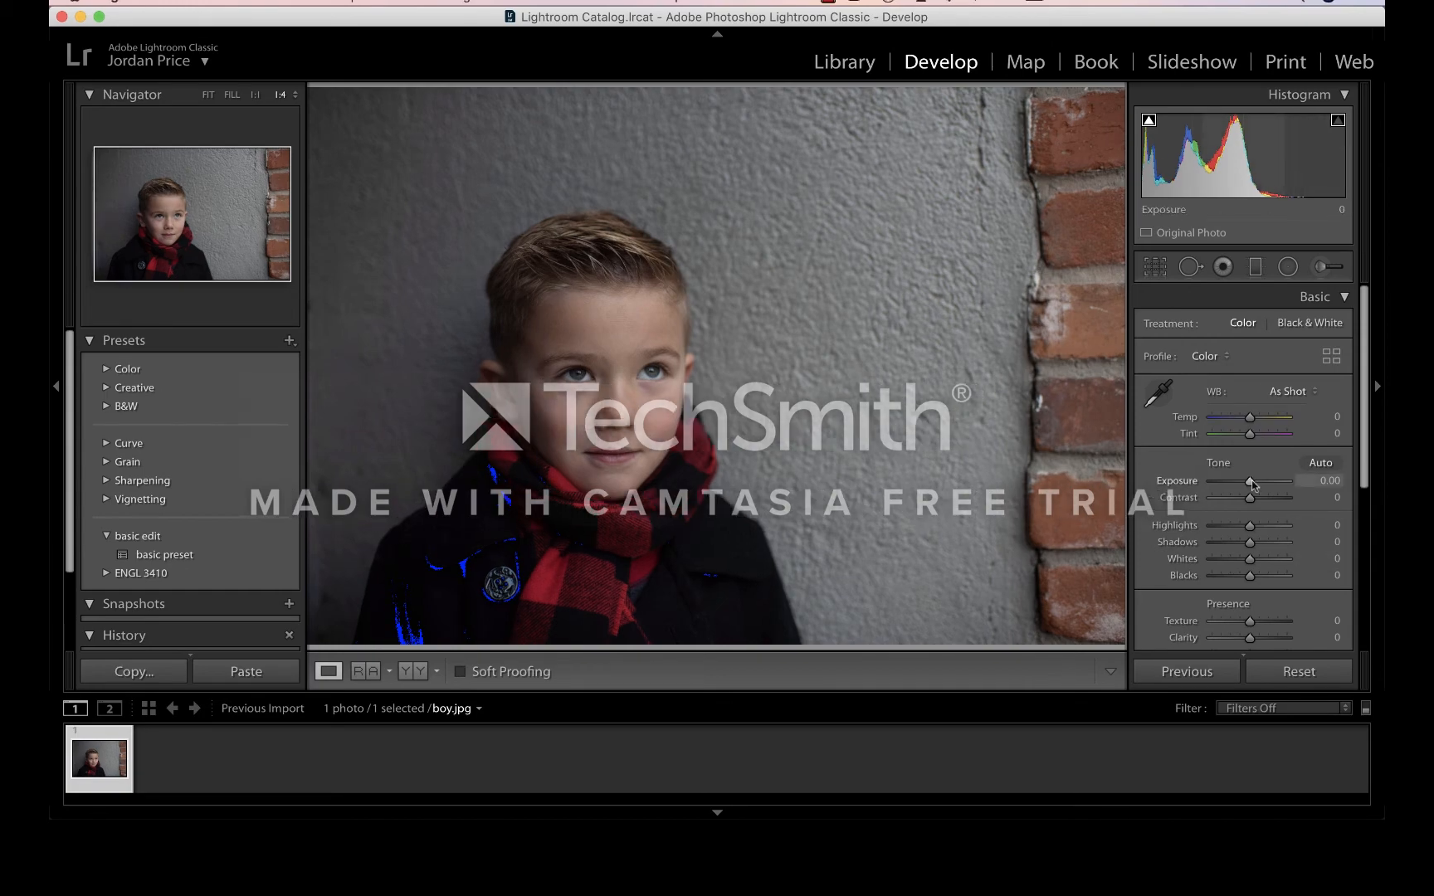
{"action": "left_click_drag", "start_coordinate": [1237, 480], "coordinate": [1307, 486]}
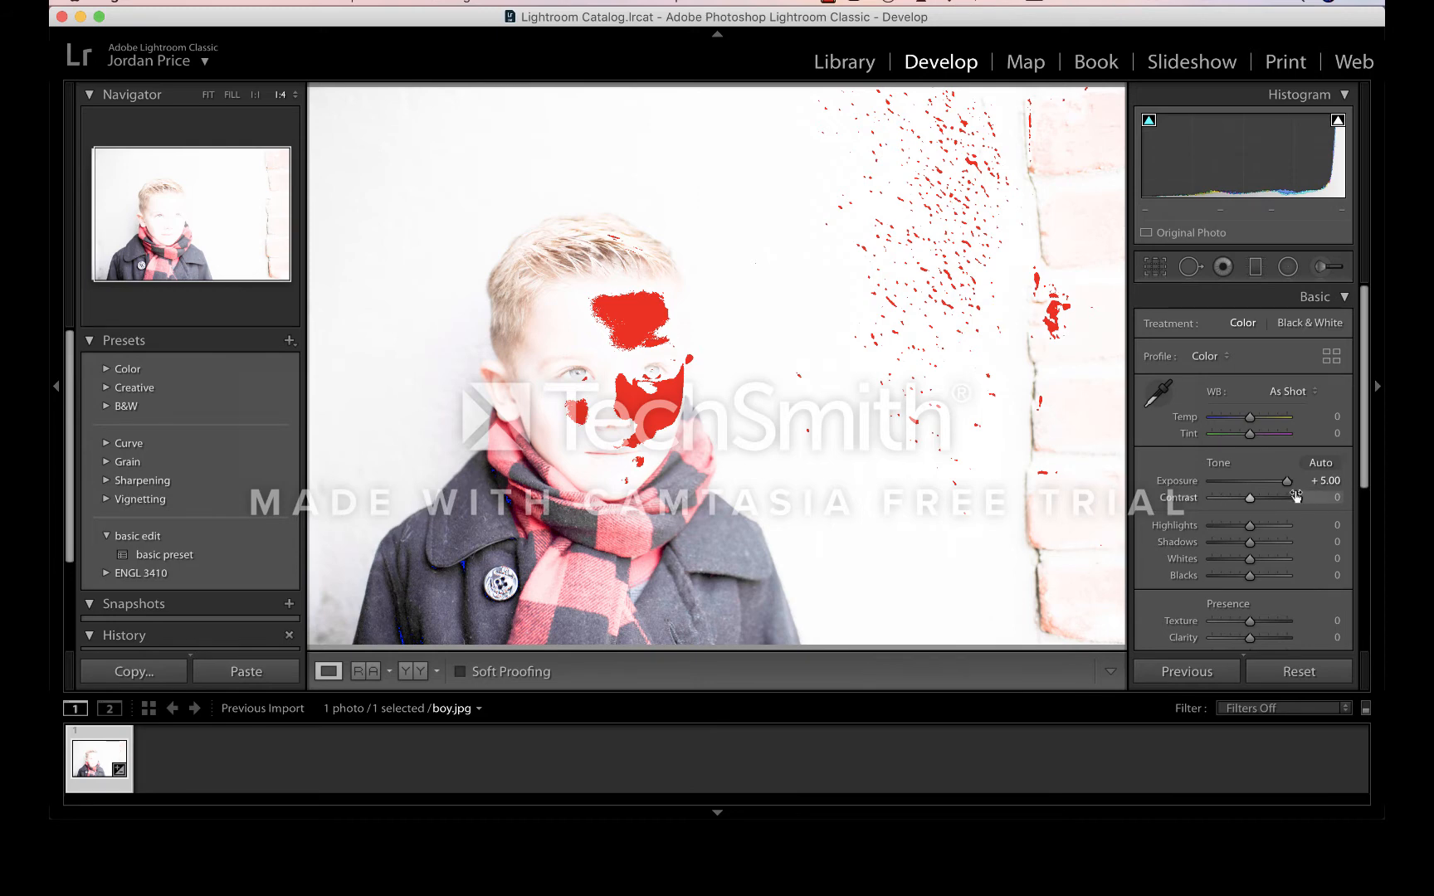
{"action": "mouse_move", "coordinate": [1287, 481]}
{"action": "left_mouse_down"}
{"action": "mouse_move", "coordinate": [1243, 489]}
{"action": "mouse_move", "coordinate": [1259, 488]}
{"action": "left_mouse_up"}
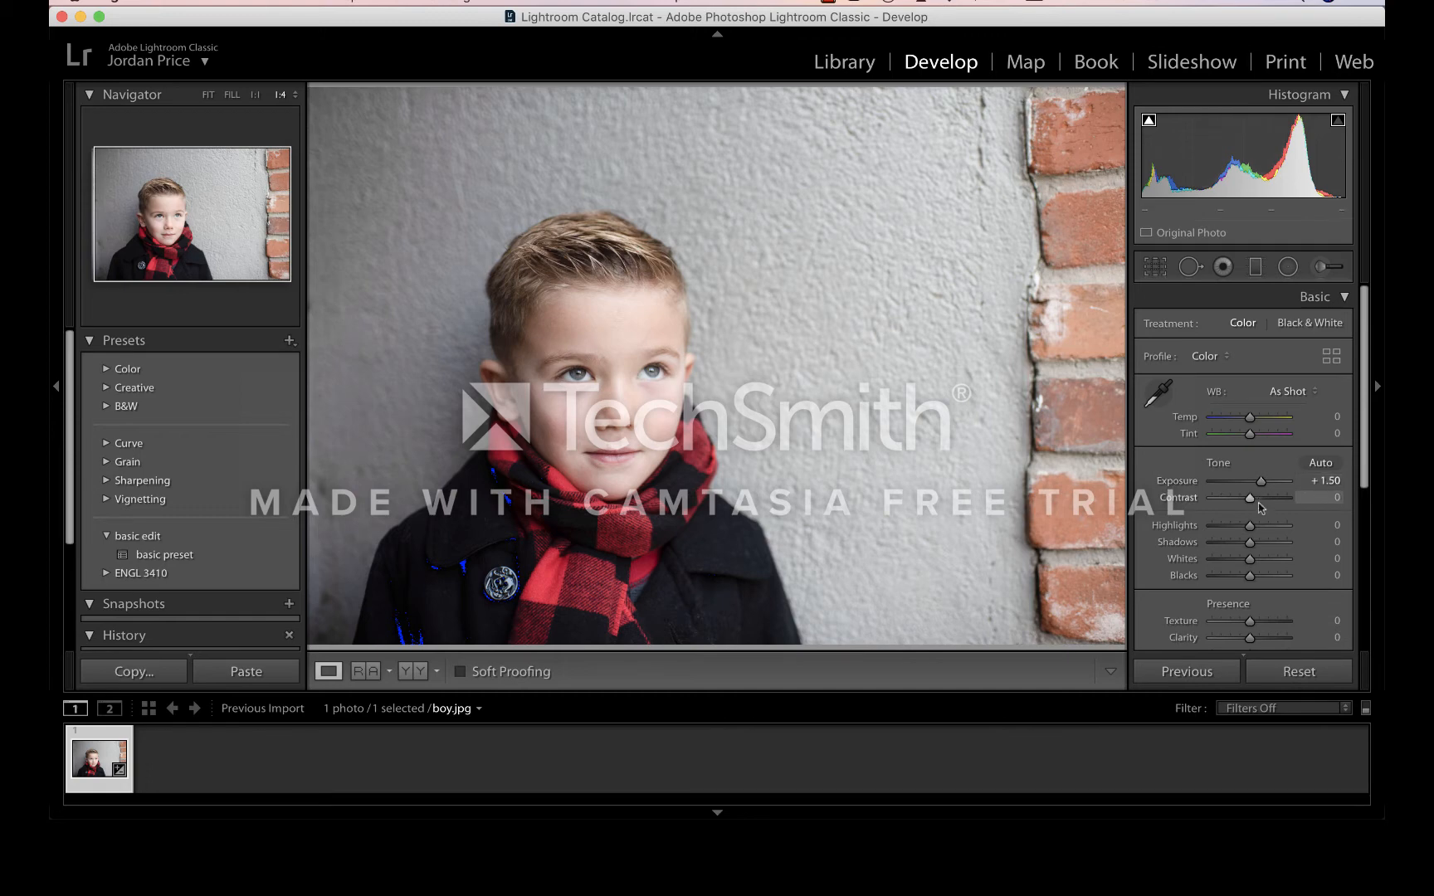
Set contrast to +26, highlights to -17, shadows to +17, blacks to +12 and temperature to +3
{"action": "left_click_drag", "start_coordinate": [1252, 500], "coordinate": [1263, 501]}
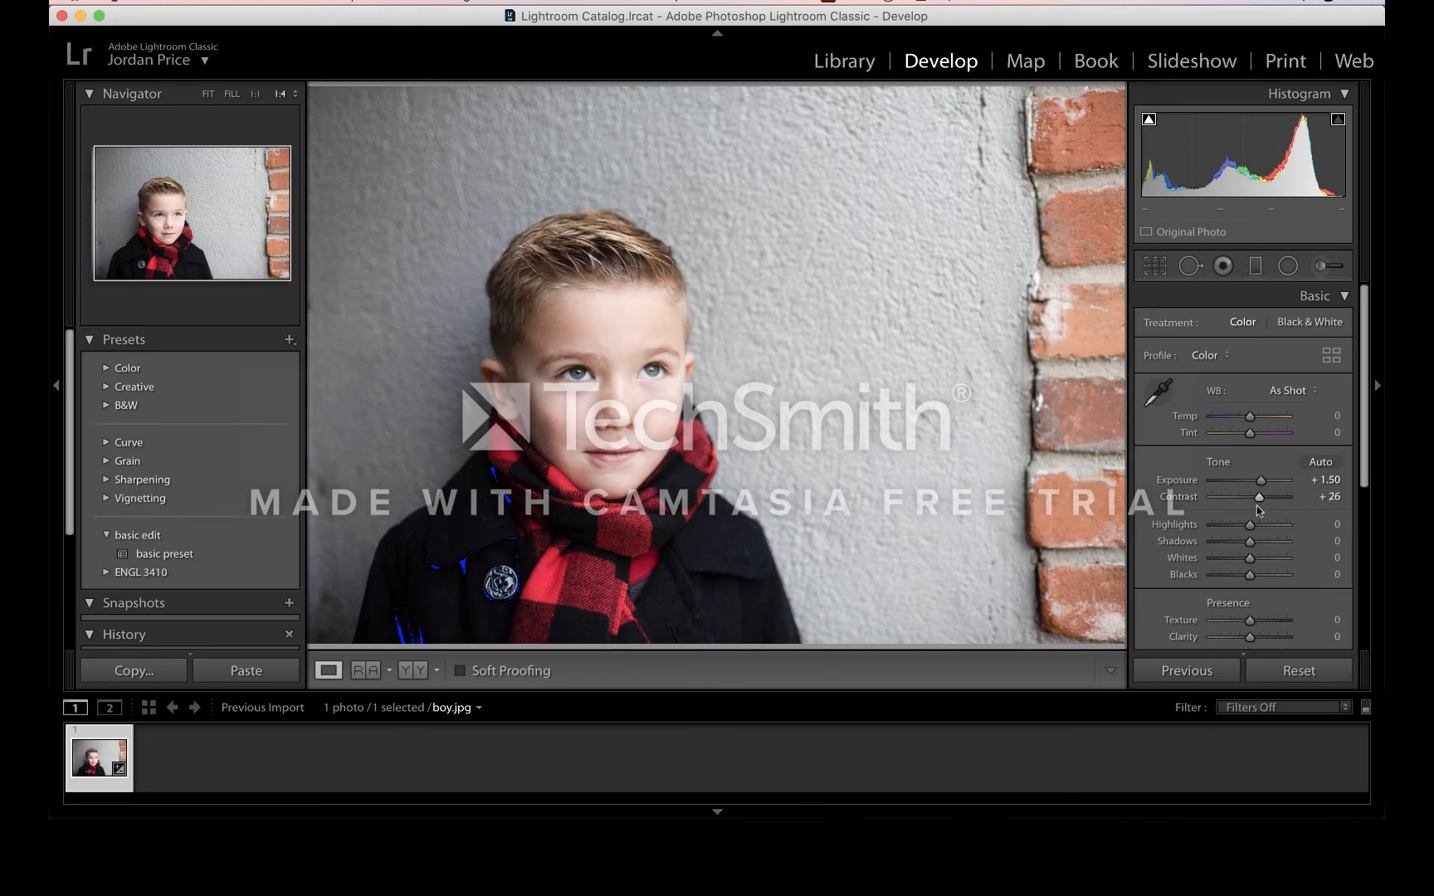
{"action": "left_click_drag", "start_coordinate": [1250, 530], "coordinate": [1243, 529]}
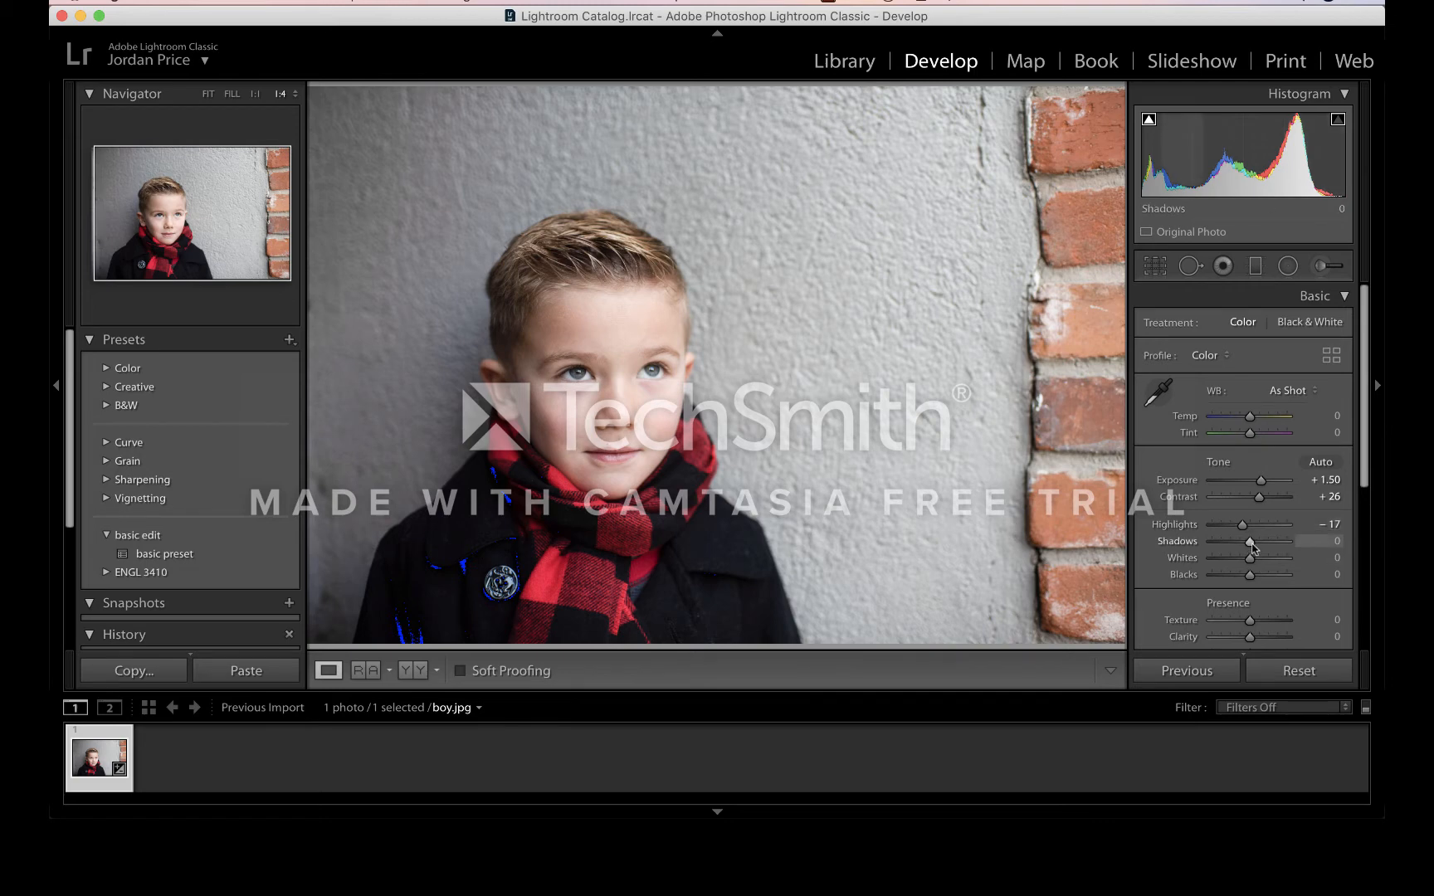
{"action": "left_click_drag", "start_coordinate": [1253, 546], "coordinate": [1253, 579]}
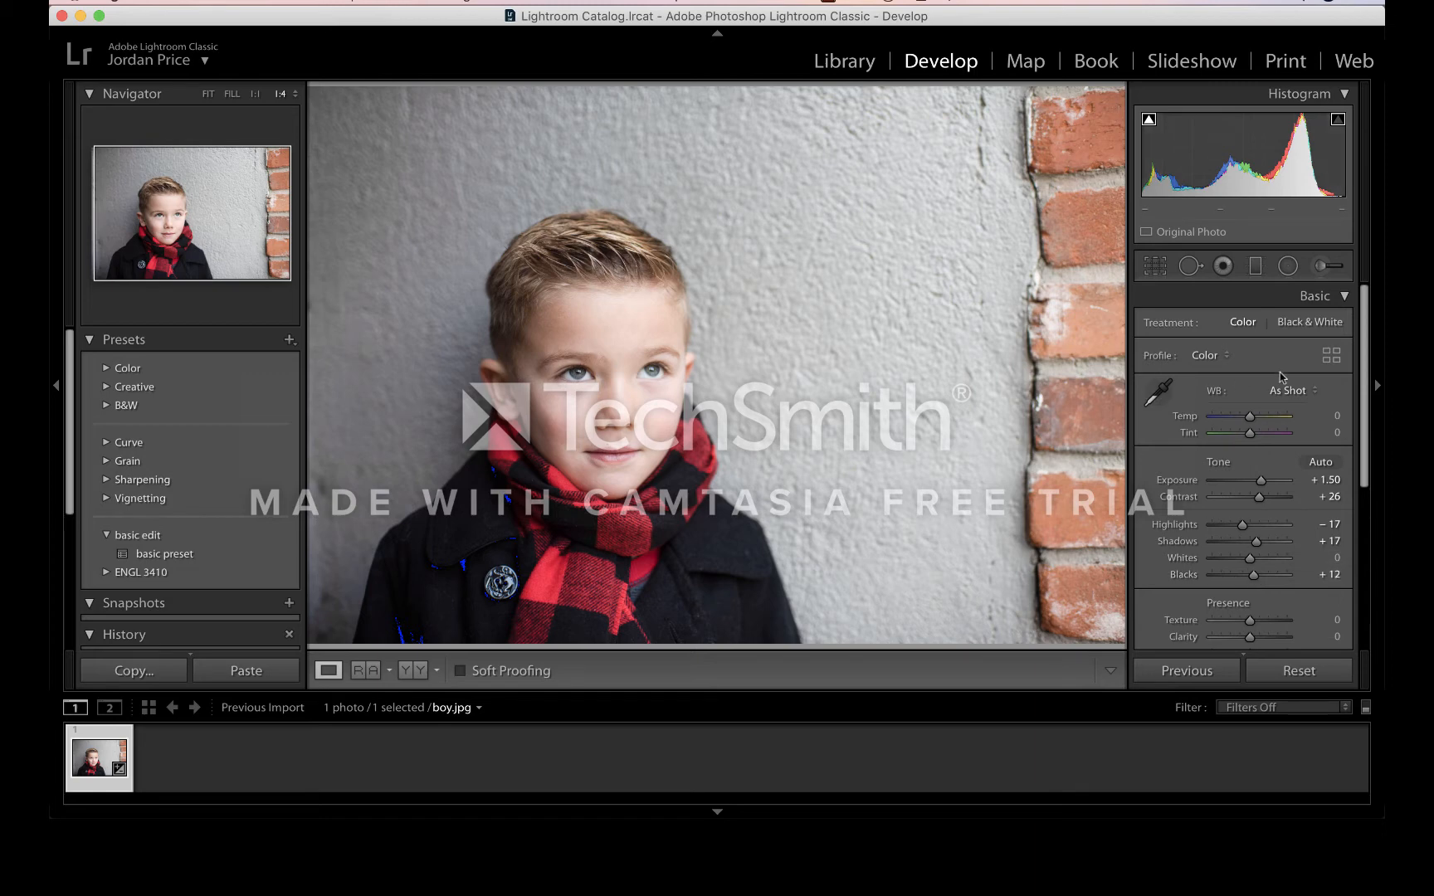
{"action": "left_click_drag", "start_coordinate": [1252, 417], "coordinate": [1253, 418]}
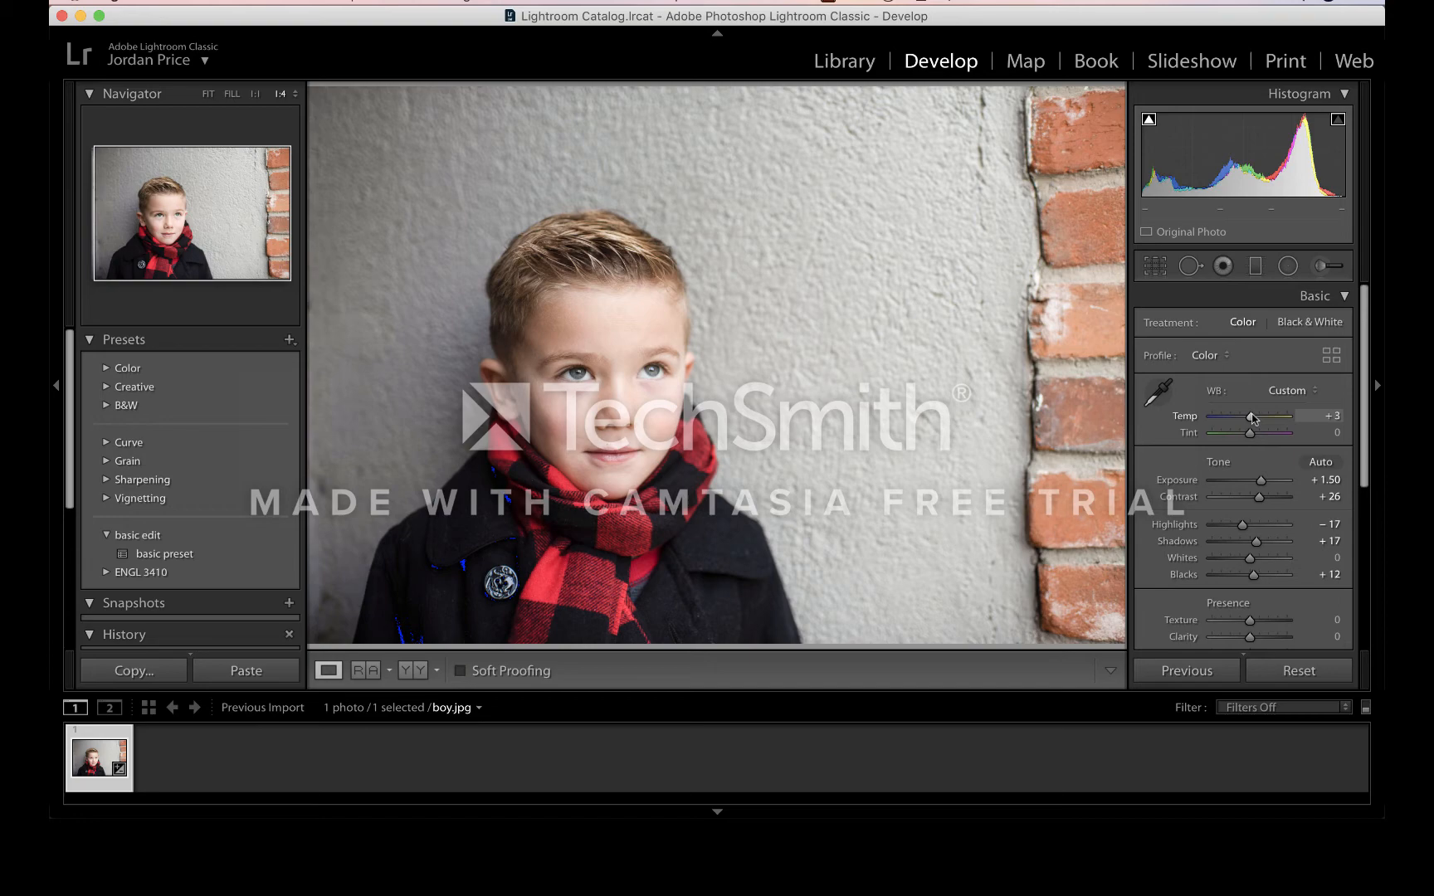
Crop the photo slightly tighter around the boy and brick edge, keeping the original aspect ratio locked
{"action": "left_click", "coordinate": [1156, 266]}
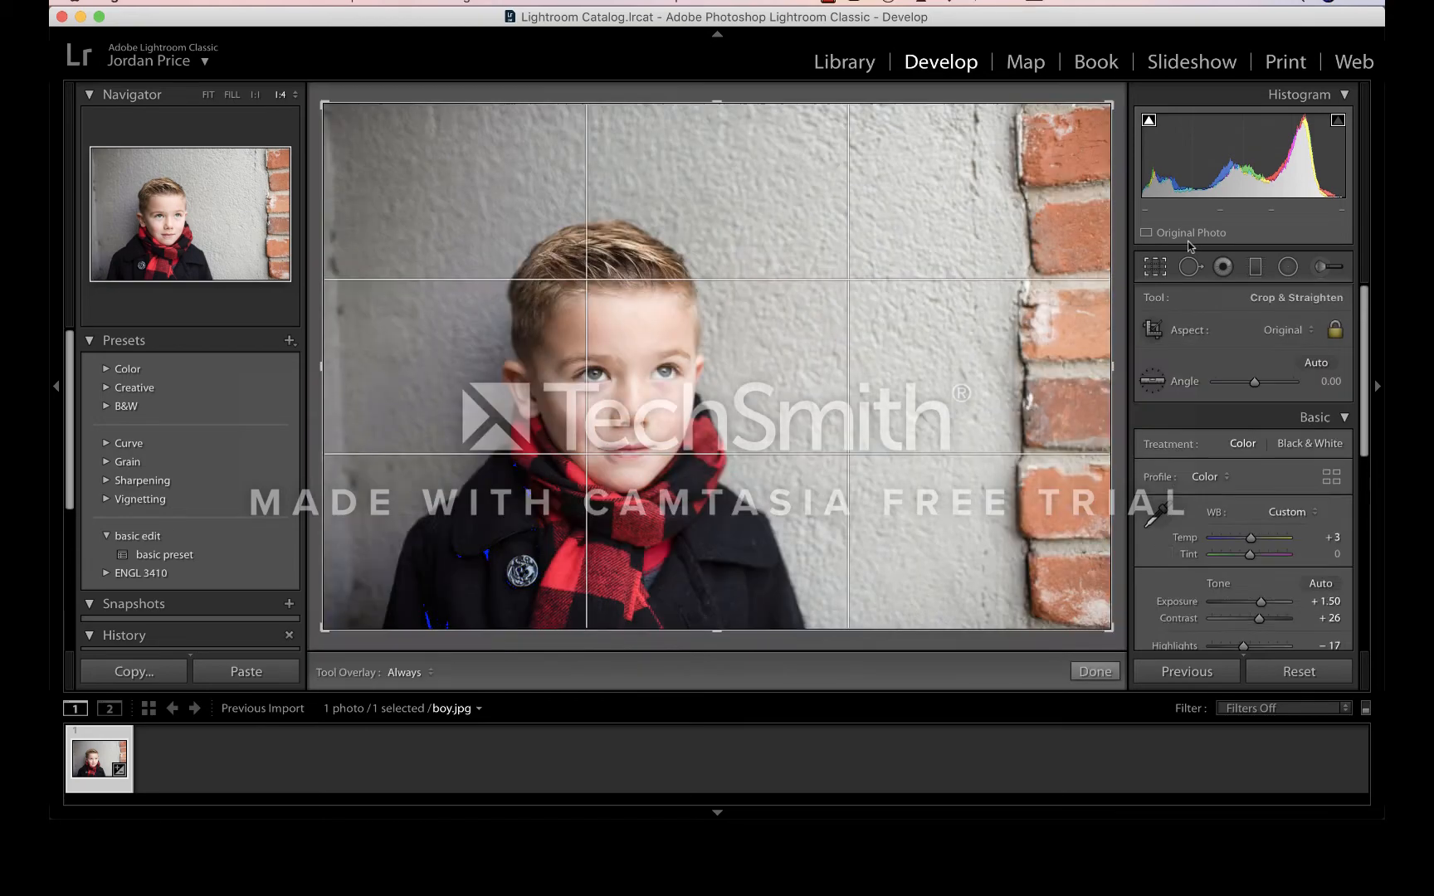
{"action": "left_click", "coordinate": [1336, 333]}
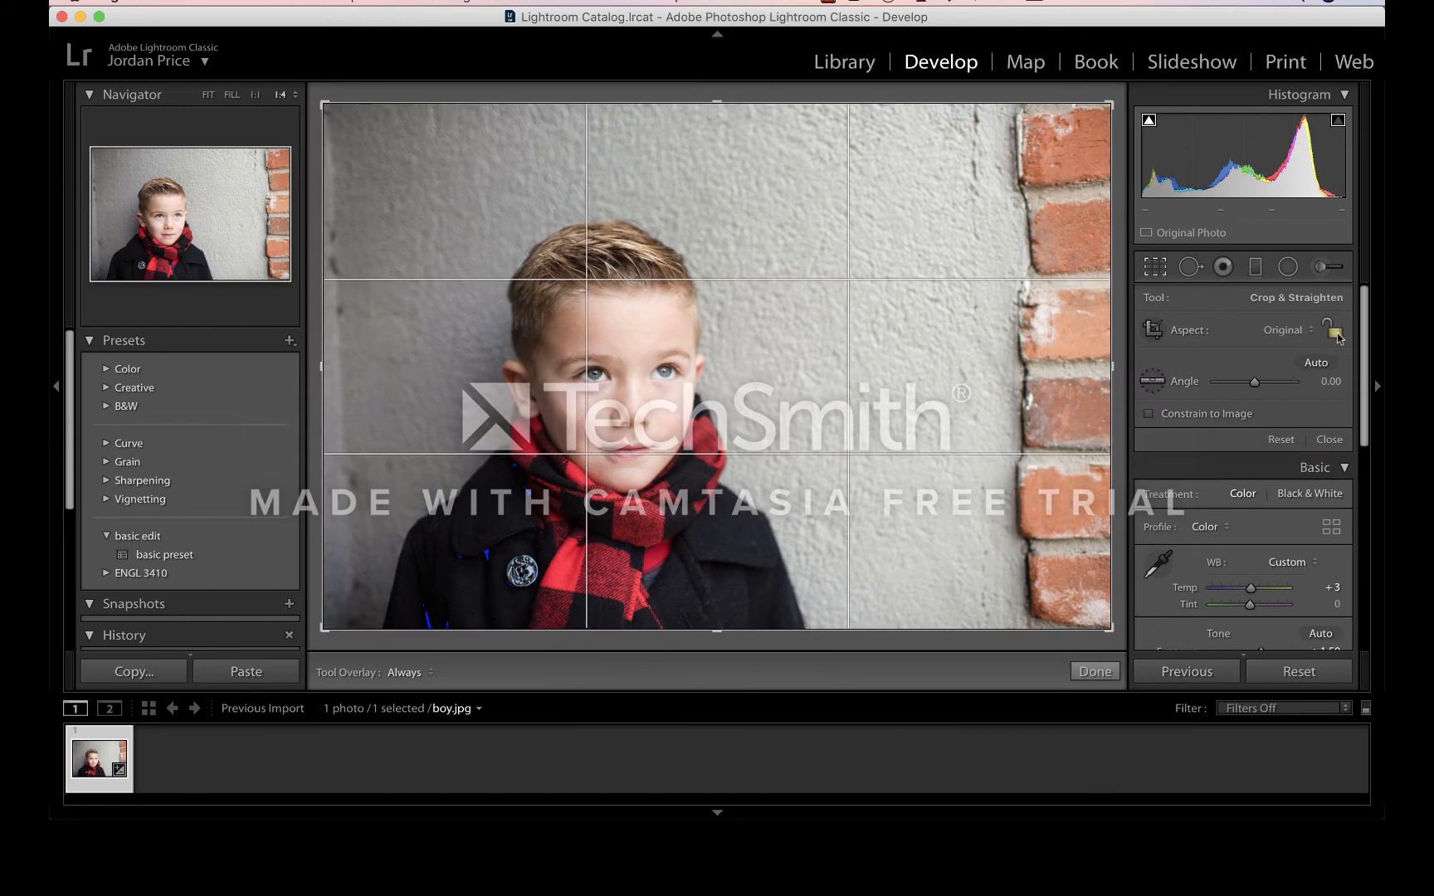
{"action": "left_click", "coordinate": [1335, 332]}
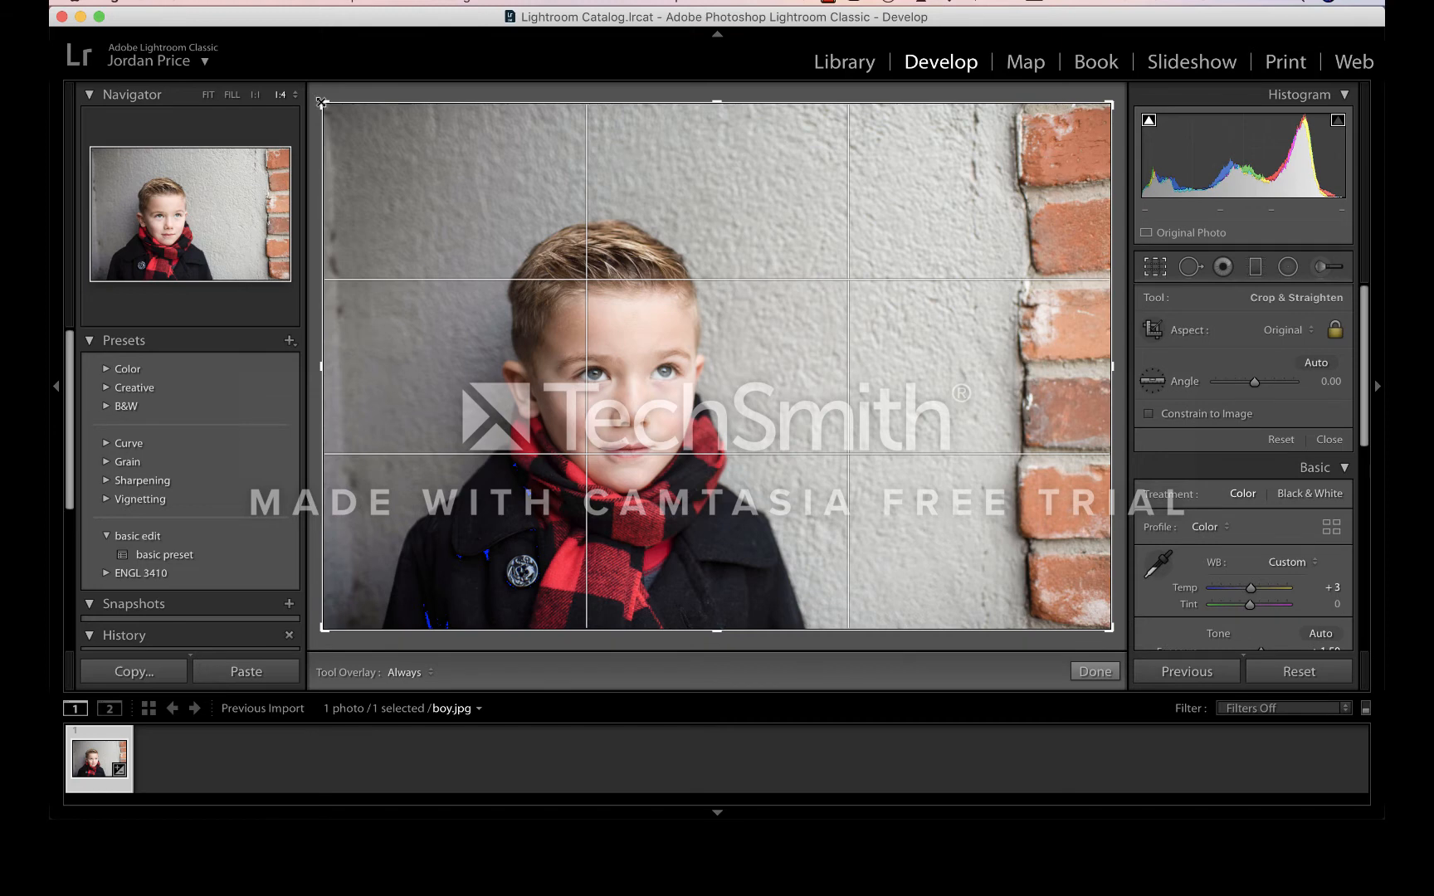
{"action": "left_click_drag", "start_coordinate": [321, 102], "coordinate": [348, 106]}
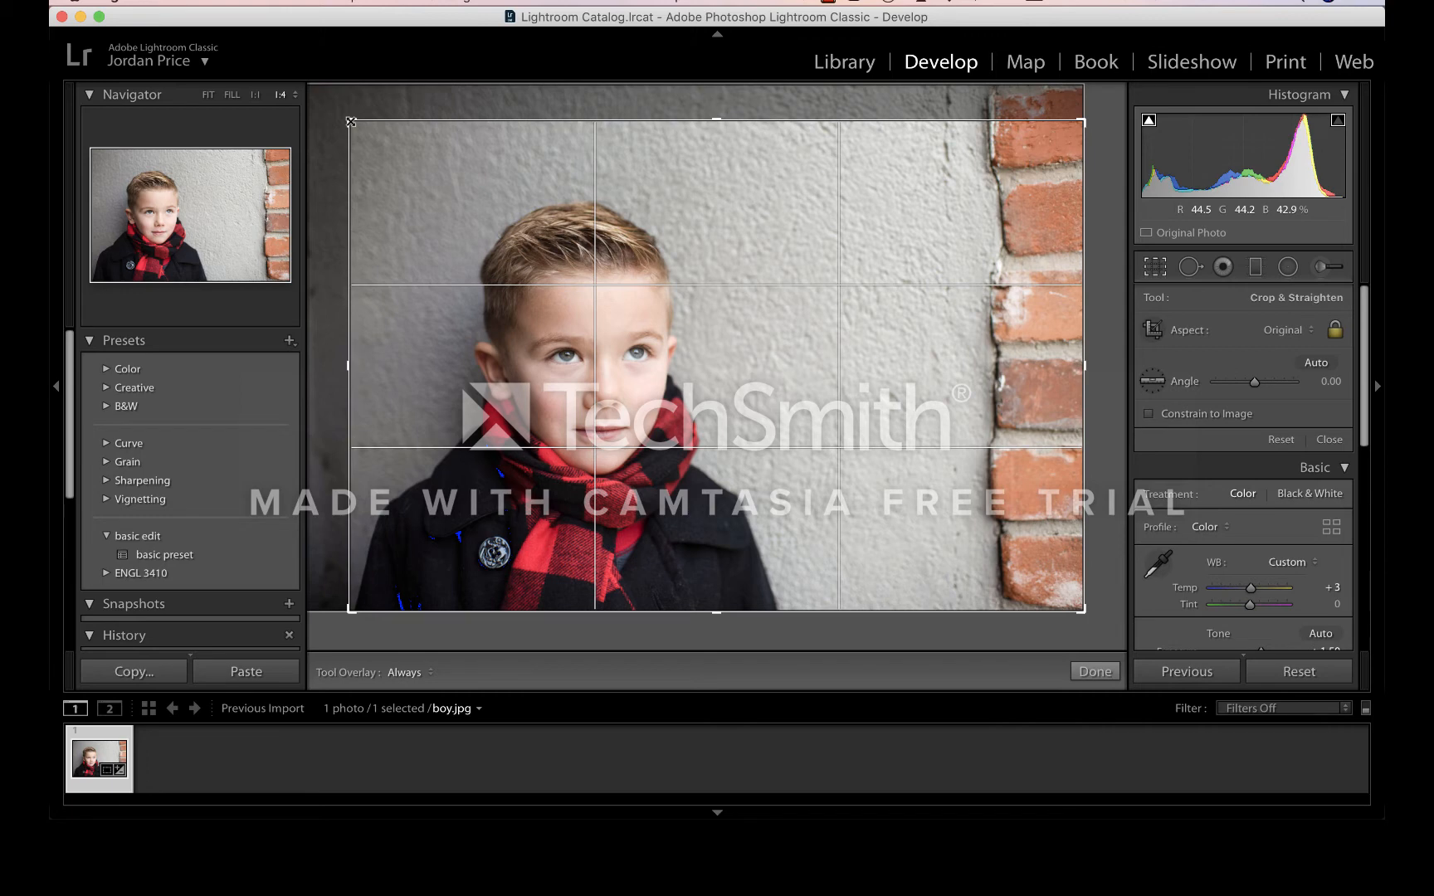
{"action": "key", "text": "Return"}
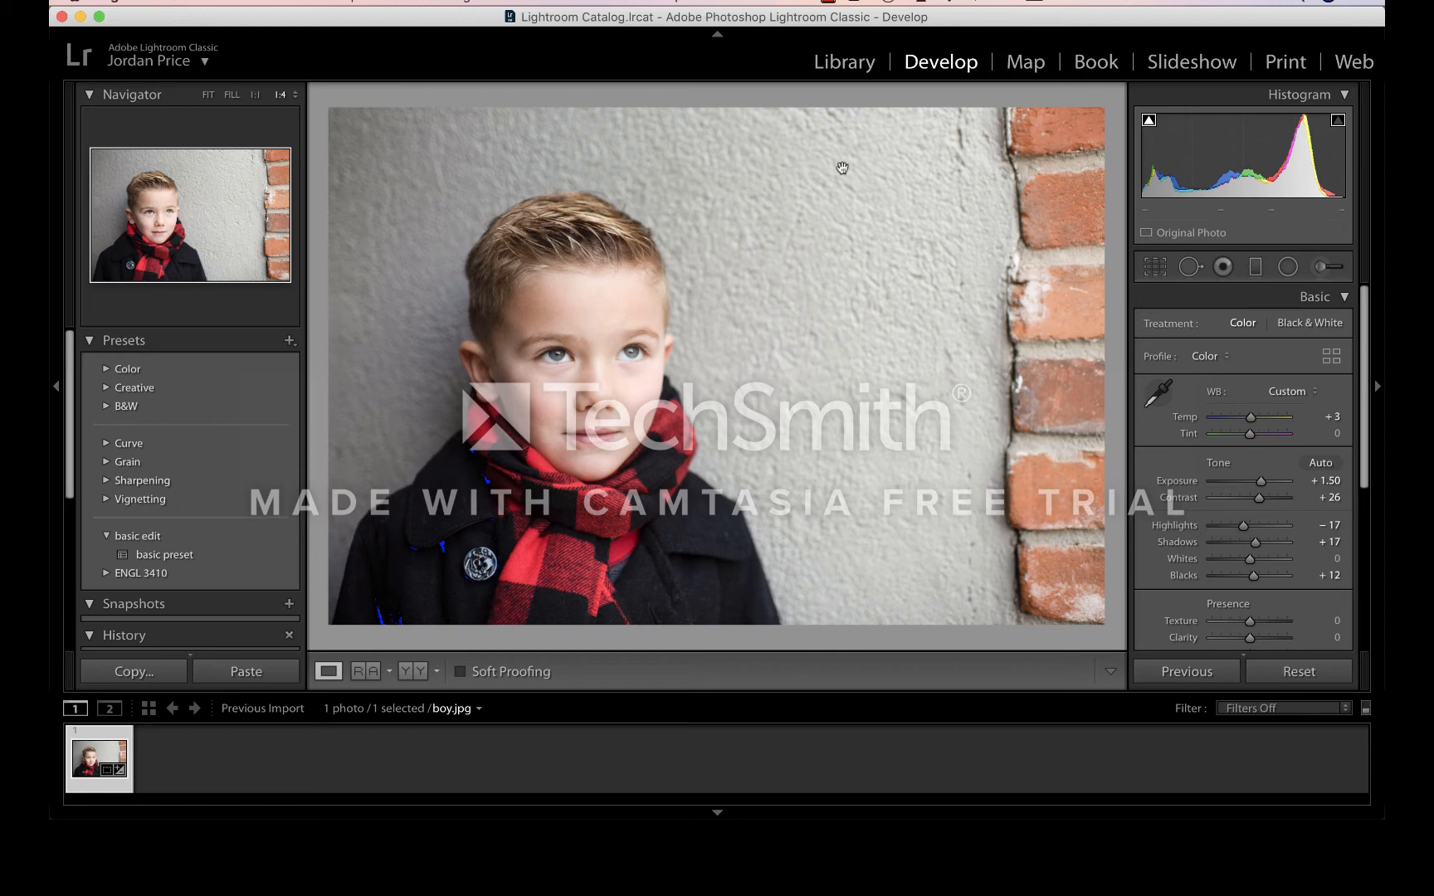
Heal the white spot on the edge of the middle brick using Spot Removal at size 54
{"action": "left_click", "coordinate": [1190, 267]}
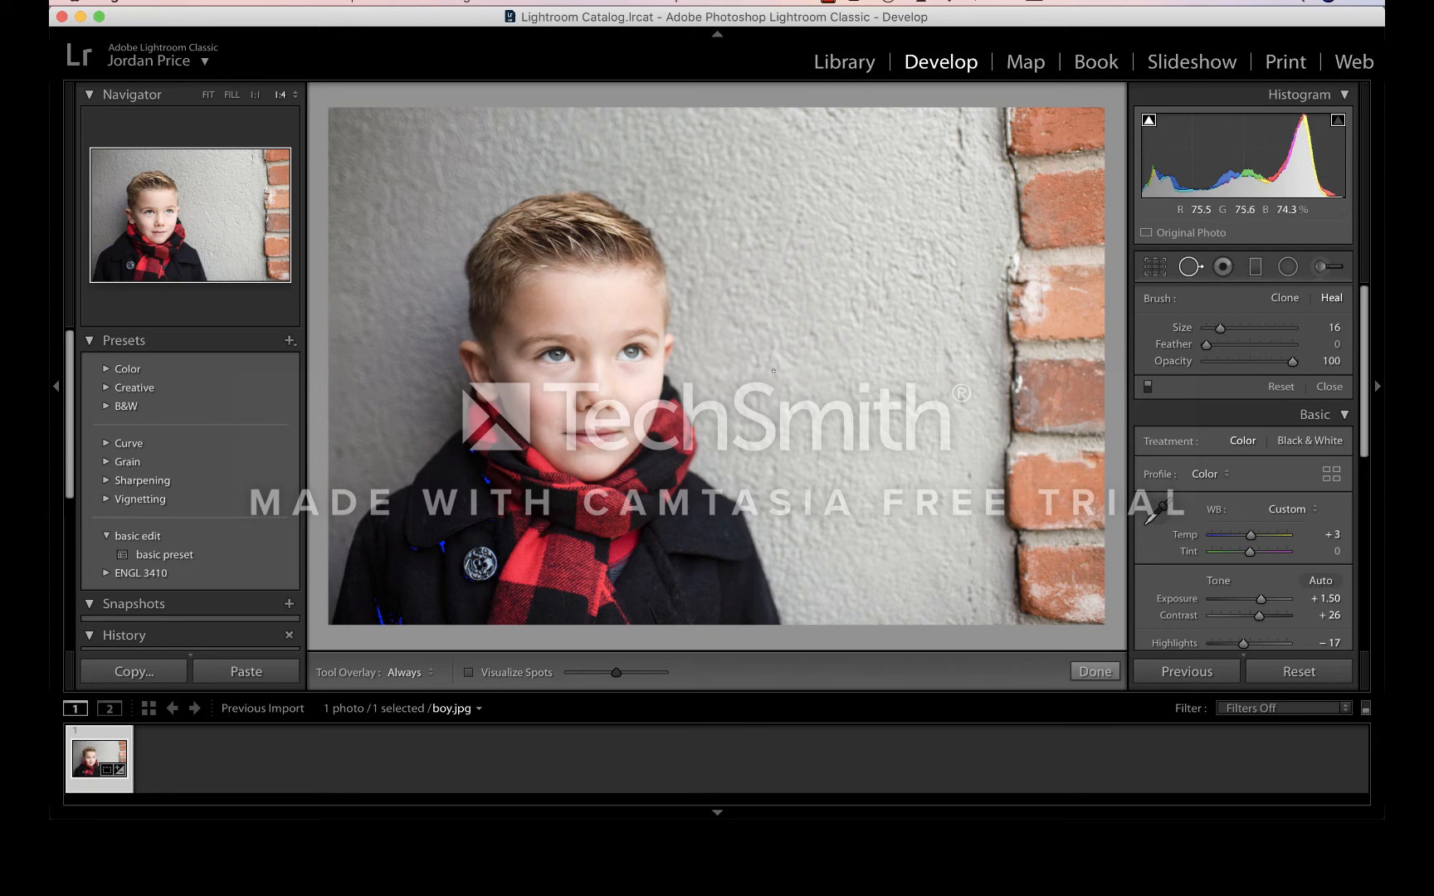
{"action": "scroll", "coordinate": [952, 384], "scroll_direction": "up", "scroll_amount": 5}
{"action": "key", "text": "z"}
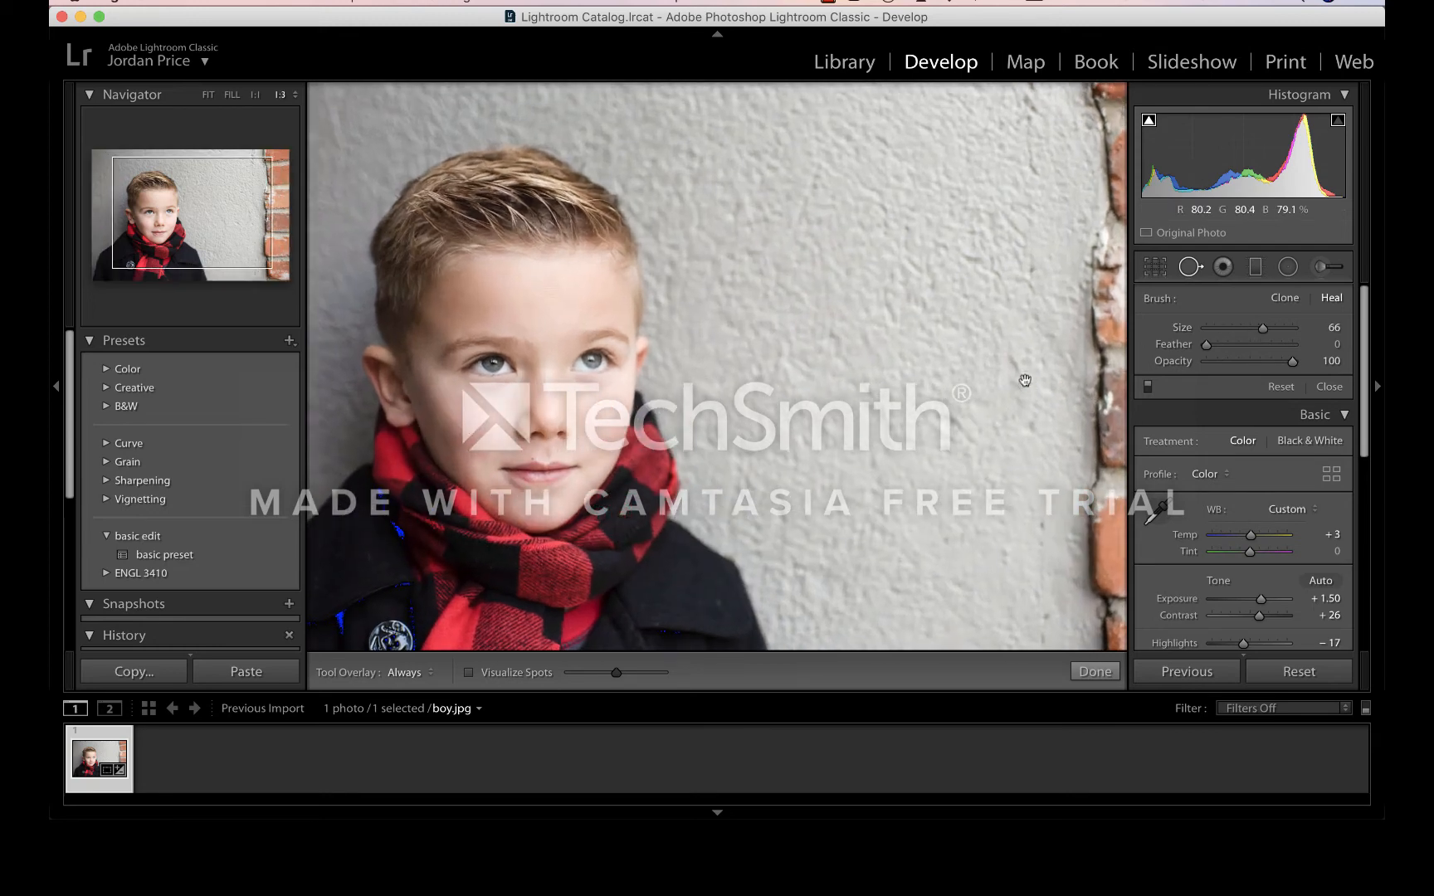
{"action": "left_click_drag", "start_coordinate": [1024, 374], "coordinate": [774, 311]}
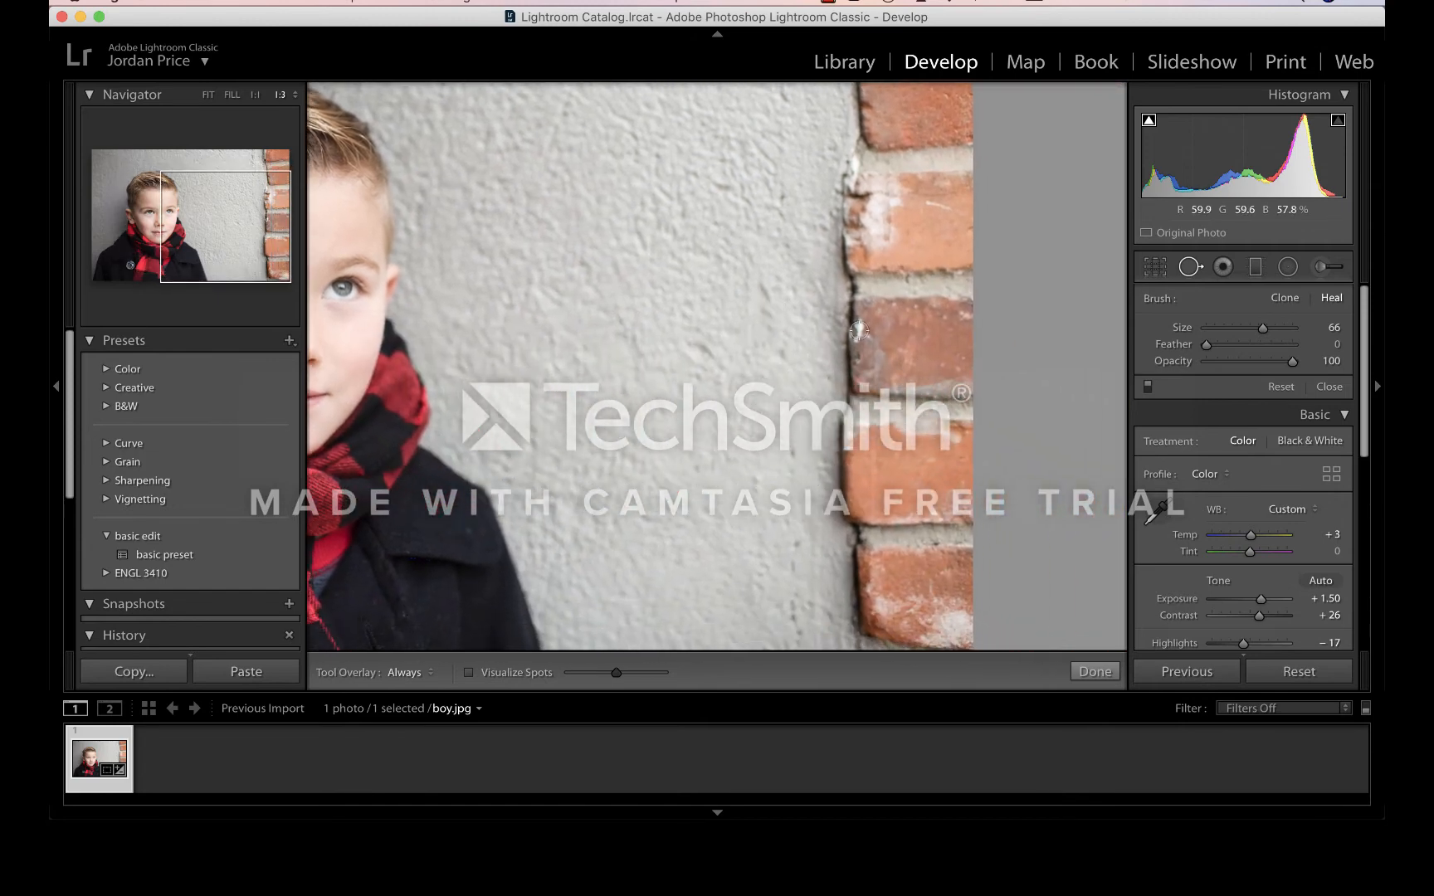
{"action": "scroll", "coordinate": [862, 330], "scroll_direction": "down", "scroll_amount": 1}
{"action": "left_click", "coordinate": [859, 331]}
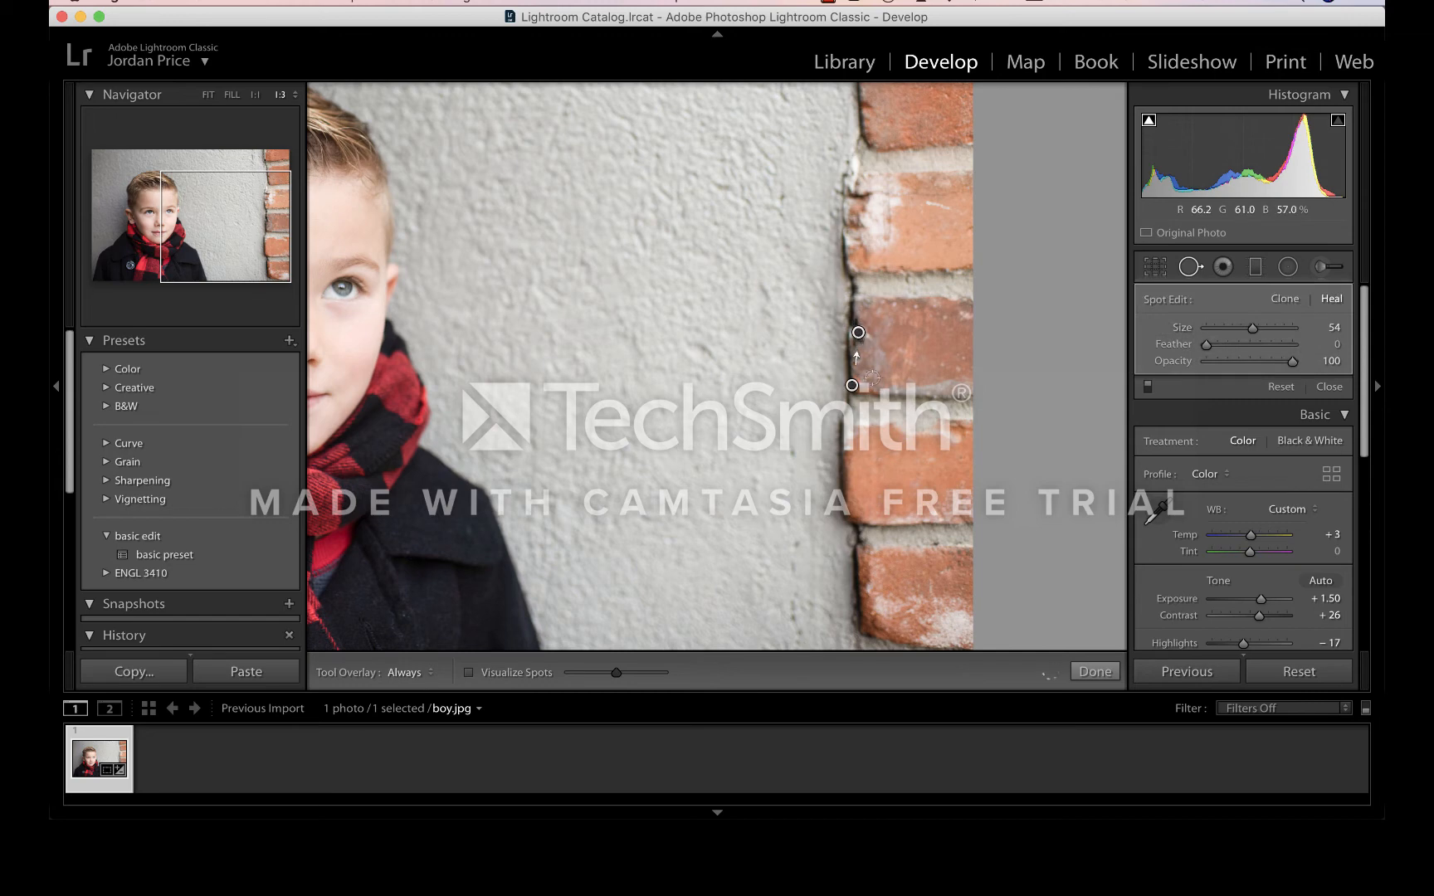
{"action": "left_click_drag", "start_coordinate": [851, 386], "coordinate": [869, 355]}
Heal further blemishes on the upper brick and the grey wall beside the boy
{"action": "left_click_drag", "start_coordinate": [947, 206], "coordinate": [934, 223]}
{"action": "scroll", "coordinate": [945, 213], "scroll_direction": "down", "scroll_amount": 3}
{"action": "mouse_move", "coordinate": [749, 322]}
{"action": "left_mouse_down"}
{"action": "mouse_move", "coordinate": [630, 529]}
{"action": "mouse_move", "coordinate": [643, 498]}
{"action": "left_mouse_up"}
{"action": "left_click_drag", "start_coordinate": [674, 165], "coordinate": [670, 199]}
{"action": "left_click", "coordinate": [676, 373]}
{"action": "left_click_drag", "start_coordinate": [673, 253], "coordinate": [675, 269]}
Heal the blemish in the middle of the boy's forehead at 1:1 magnification
{"action": "key", "text": "space"}
{"action": "key", "text": "space"}
{"action": "left_click_drag", "start_coordinate": [593, 346], "coordinate": [915, 174]}
{"action": "key", "text": "super+="}
{"action": "key", "text": "super+="}
{"action": "left_click_drag", "start_coordinate": [706, 141], "coordinate": [624, 257]}
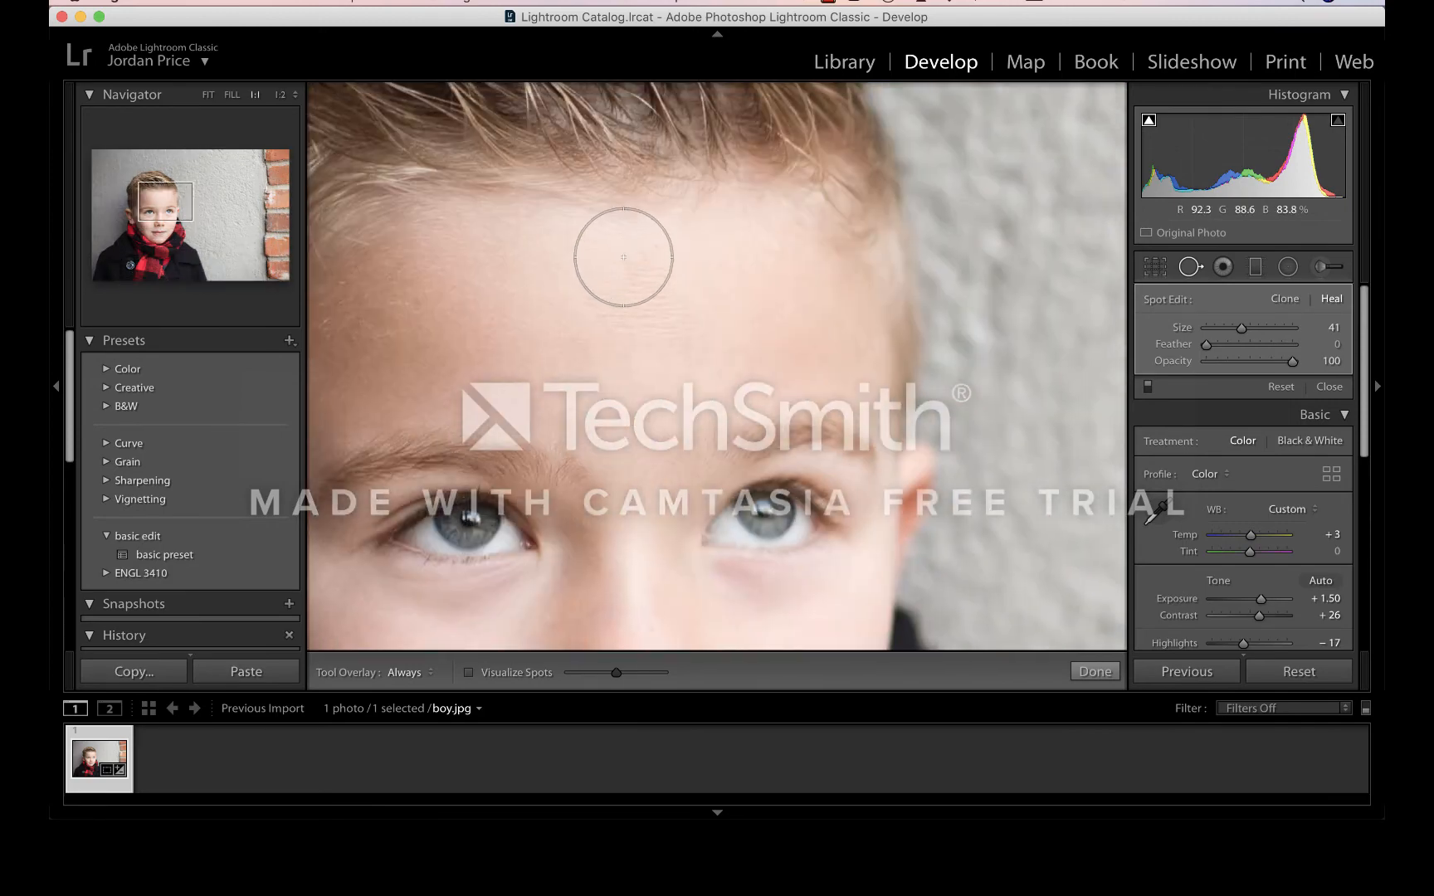
{"action": "left_click", "coordinate": [639, 299]}
Heal the small marks on the boy's lips with a size 8 healing brush
{"action": "left_click_drag", "start_coordinate": [650, 446], "coordinate": [678, 195]}
{"action": "scroll", "coordinate": [661, 516], "scroll_direction": "down", "scroll_amount": 8}
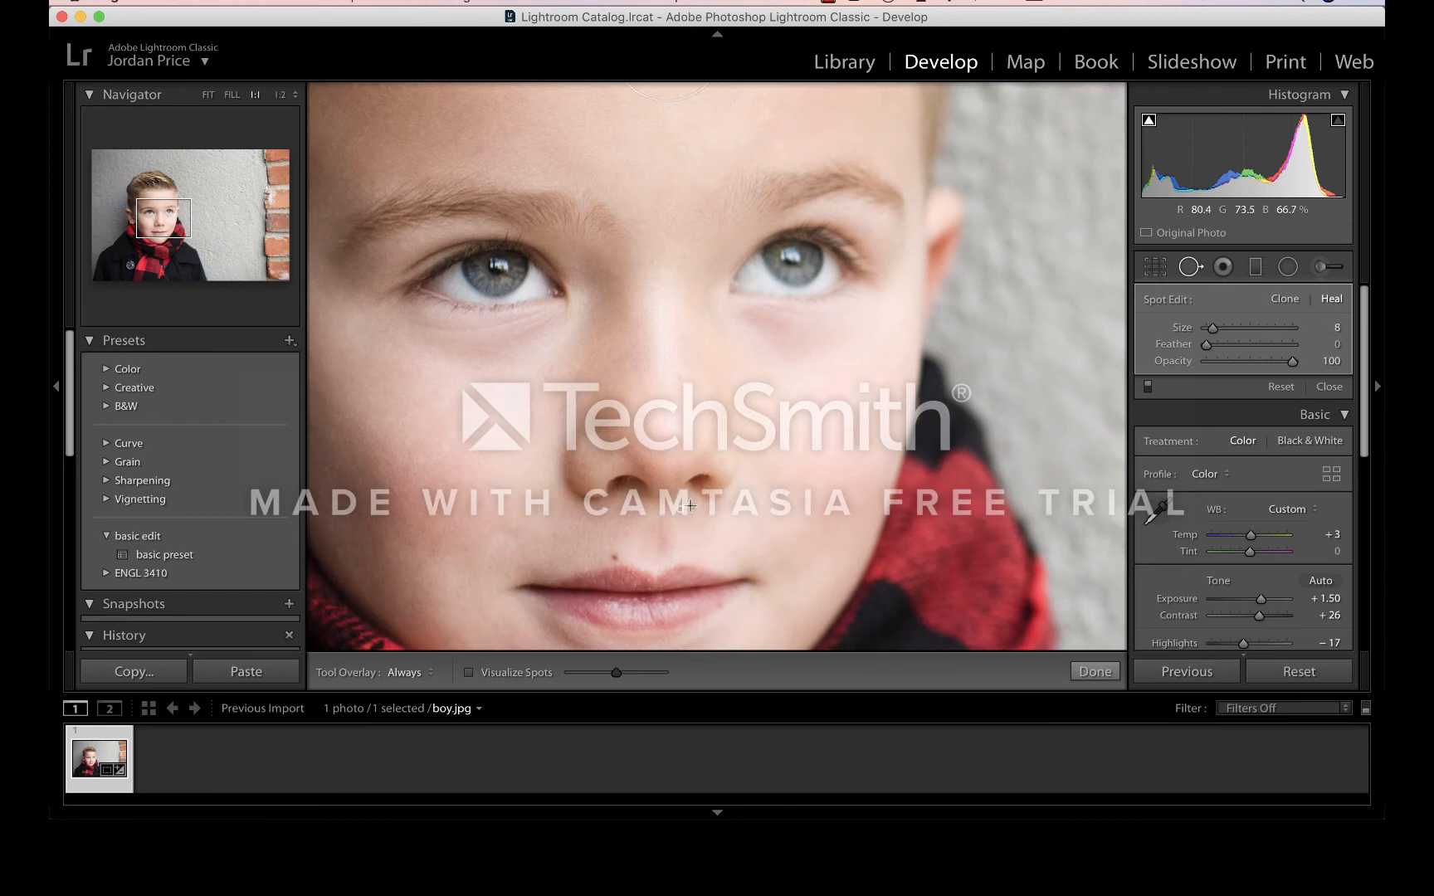
{"action": "left_click", "coordinate": [646, 580]}
{"action": "left_click", "coordinate": [647, 589]}
{"action": "left_click", "coordinate": [641, 597]}
{"action": "left_click", "coordinate": [617, 598]}
{"action": "left_click_drag", "start_coordinate": [553, 620], "coordinate": [584, 614]}
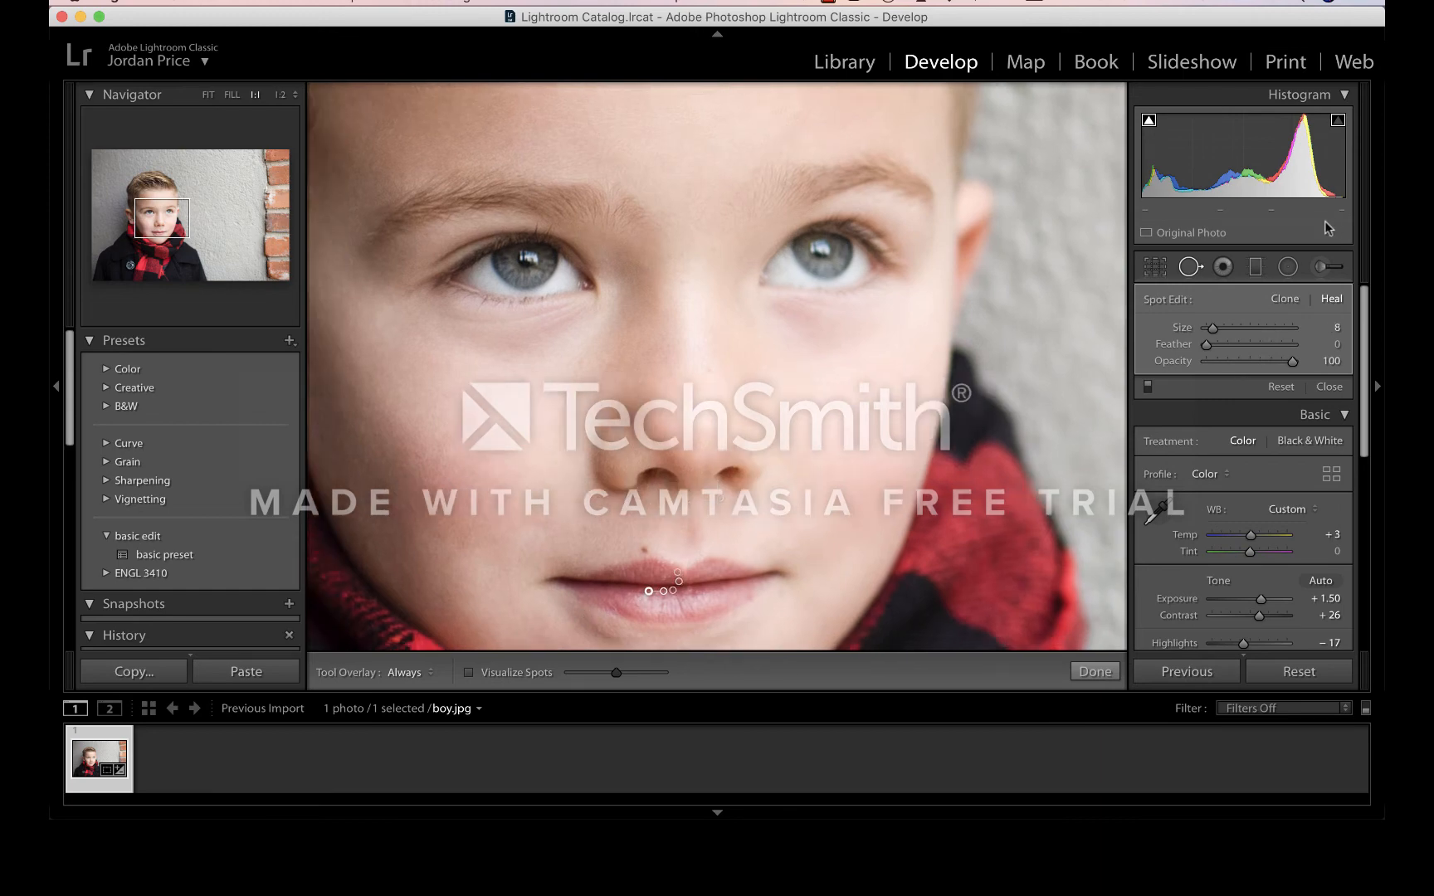
Brush the Iris Enhance effect onto the iris of the left-hand eye at 3:1 magnification
{"action": "left_click", "coordinate": [1320, 272]}
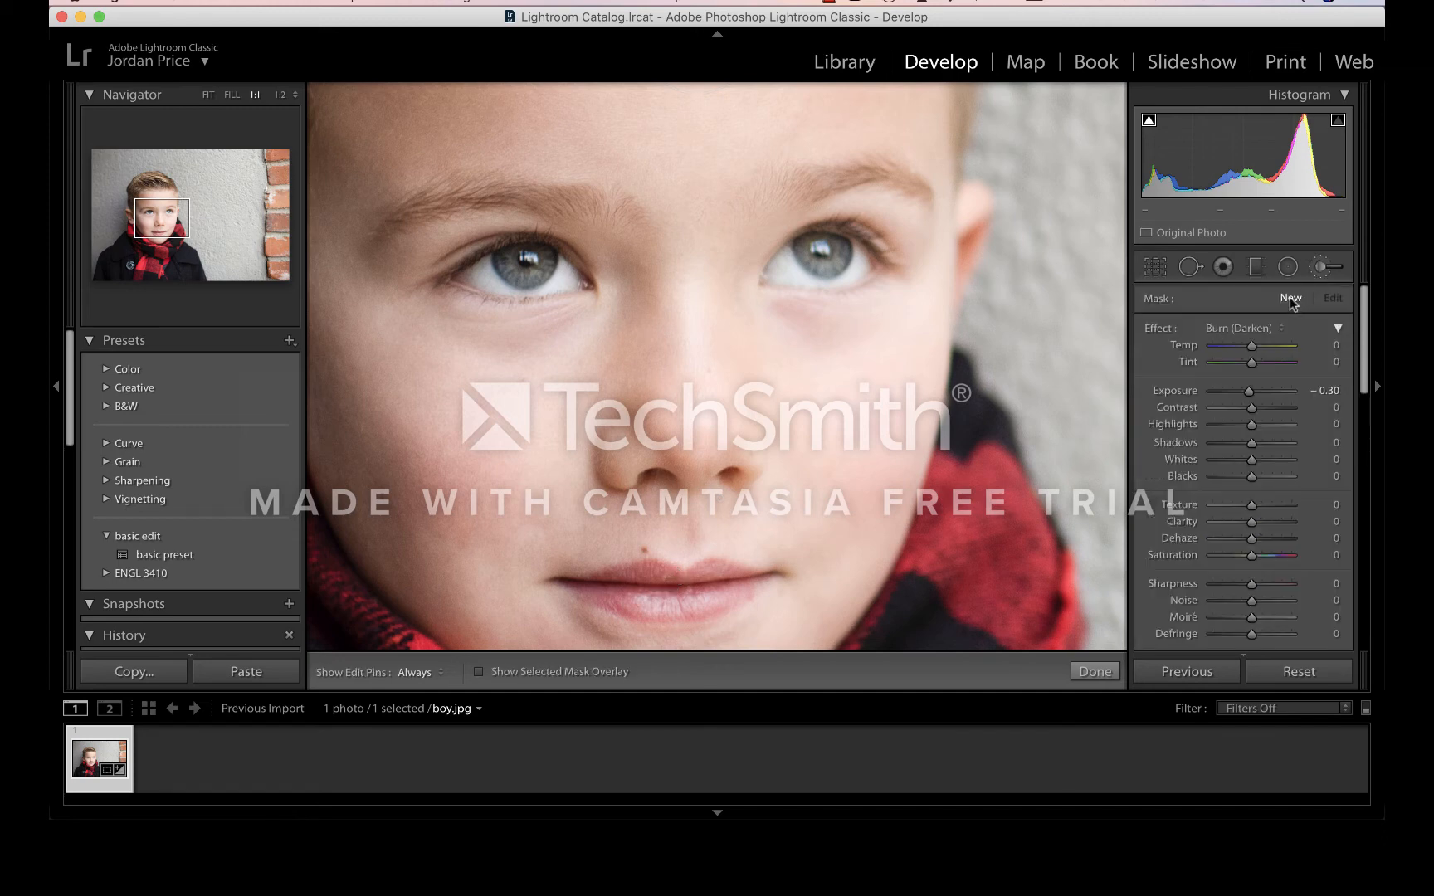
{"action": "left_click", "coordinate": [1282, 328]}
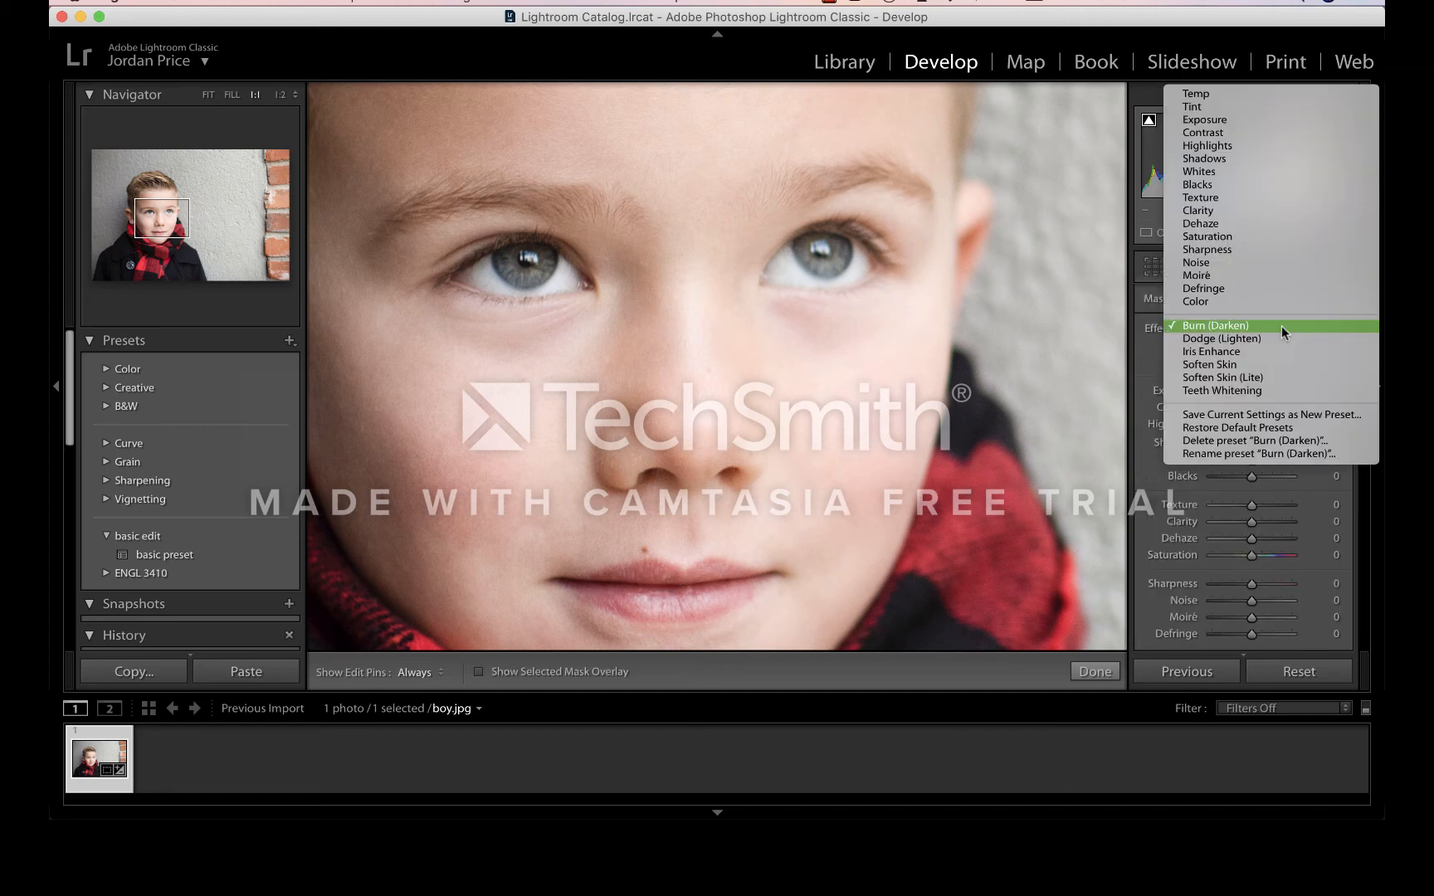
{"action": "left_click", "coordinate": [1276, 352]}
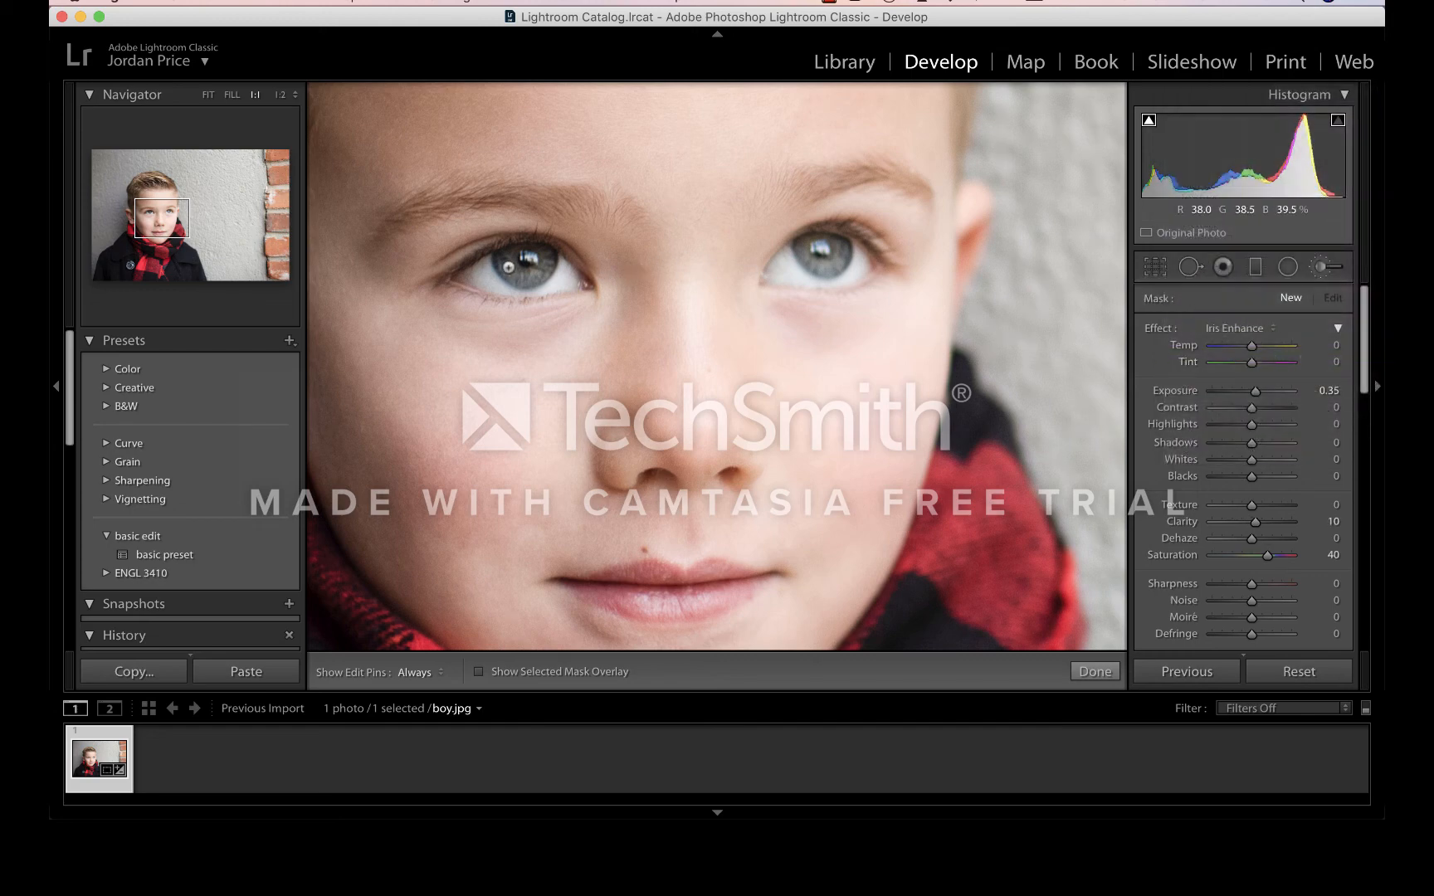
{"action": "key", "text": "super+equal"}
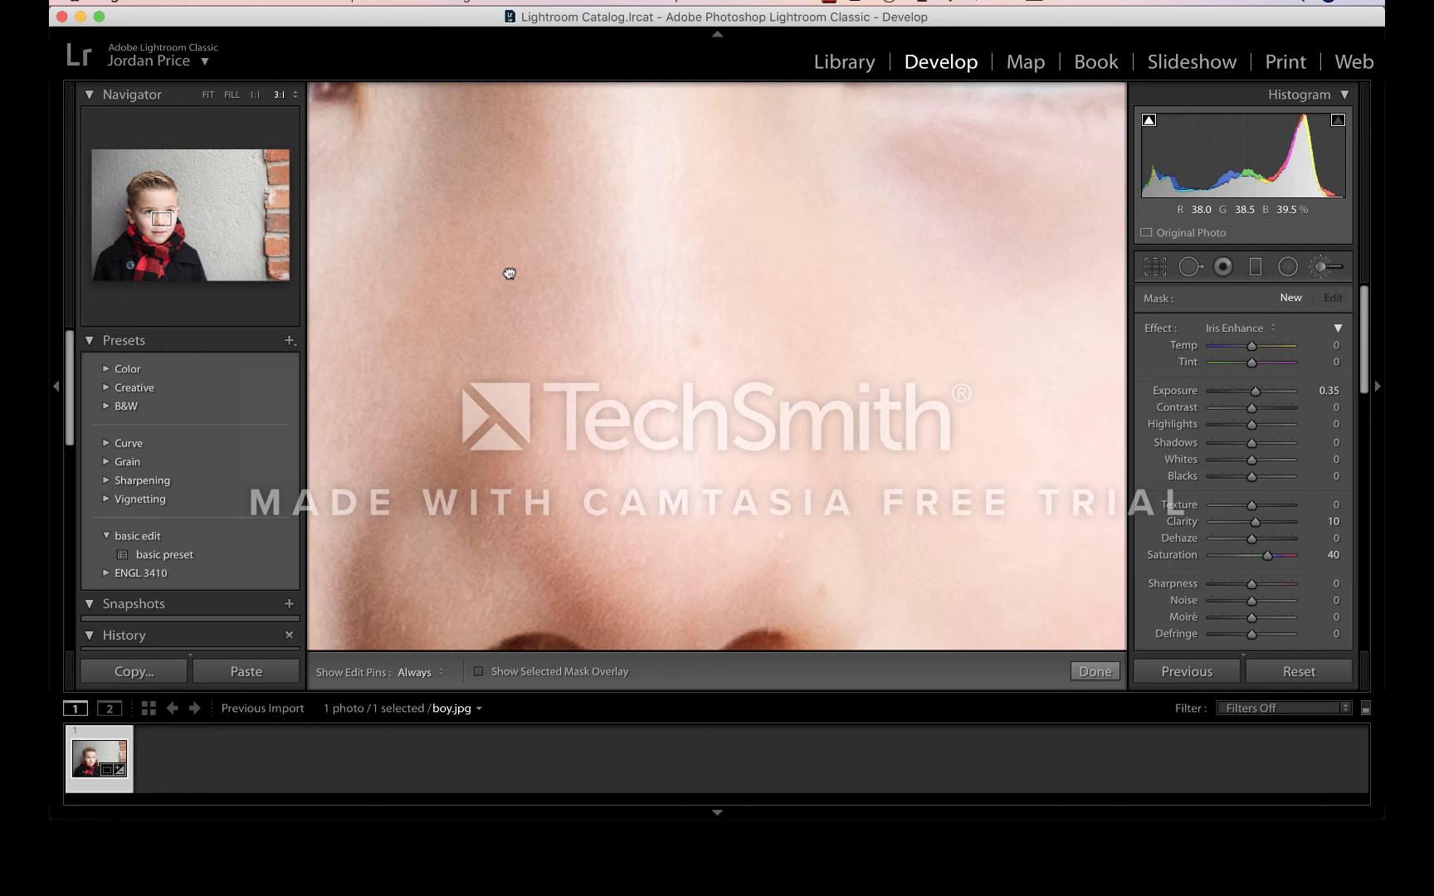
{"action": "left_click_drag", "start_coordinate": [509, 274], "coordinate": [1014, 560]}
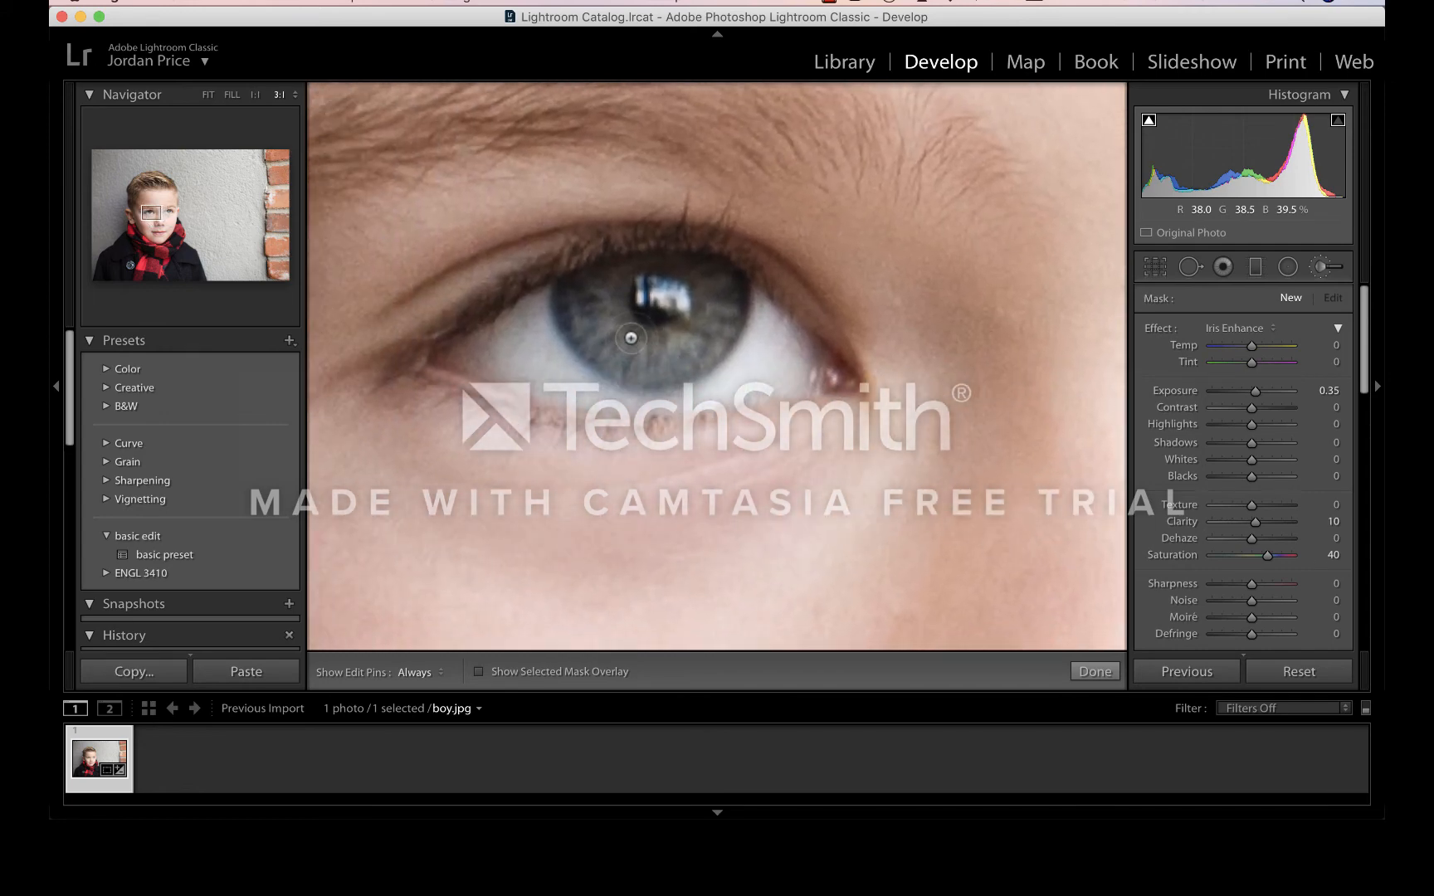
{"action": "key", "text": "h"}
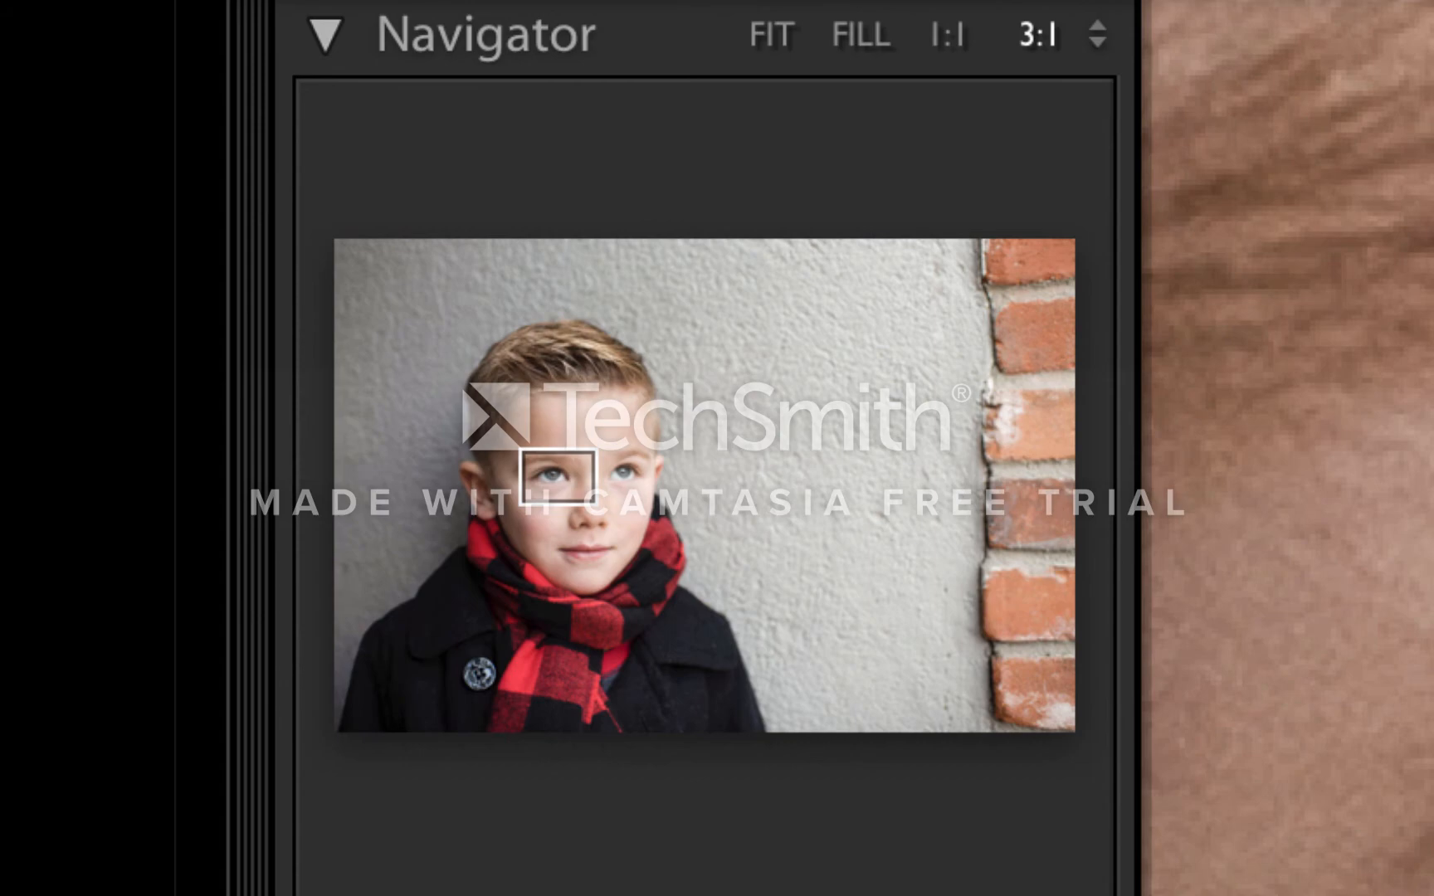
Extend the Iris Enhance mask over the iris of the right-hand eye
{"action": "left_click", "coordinate": [619, 477]}
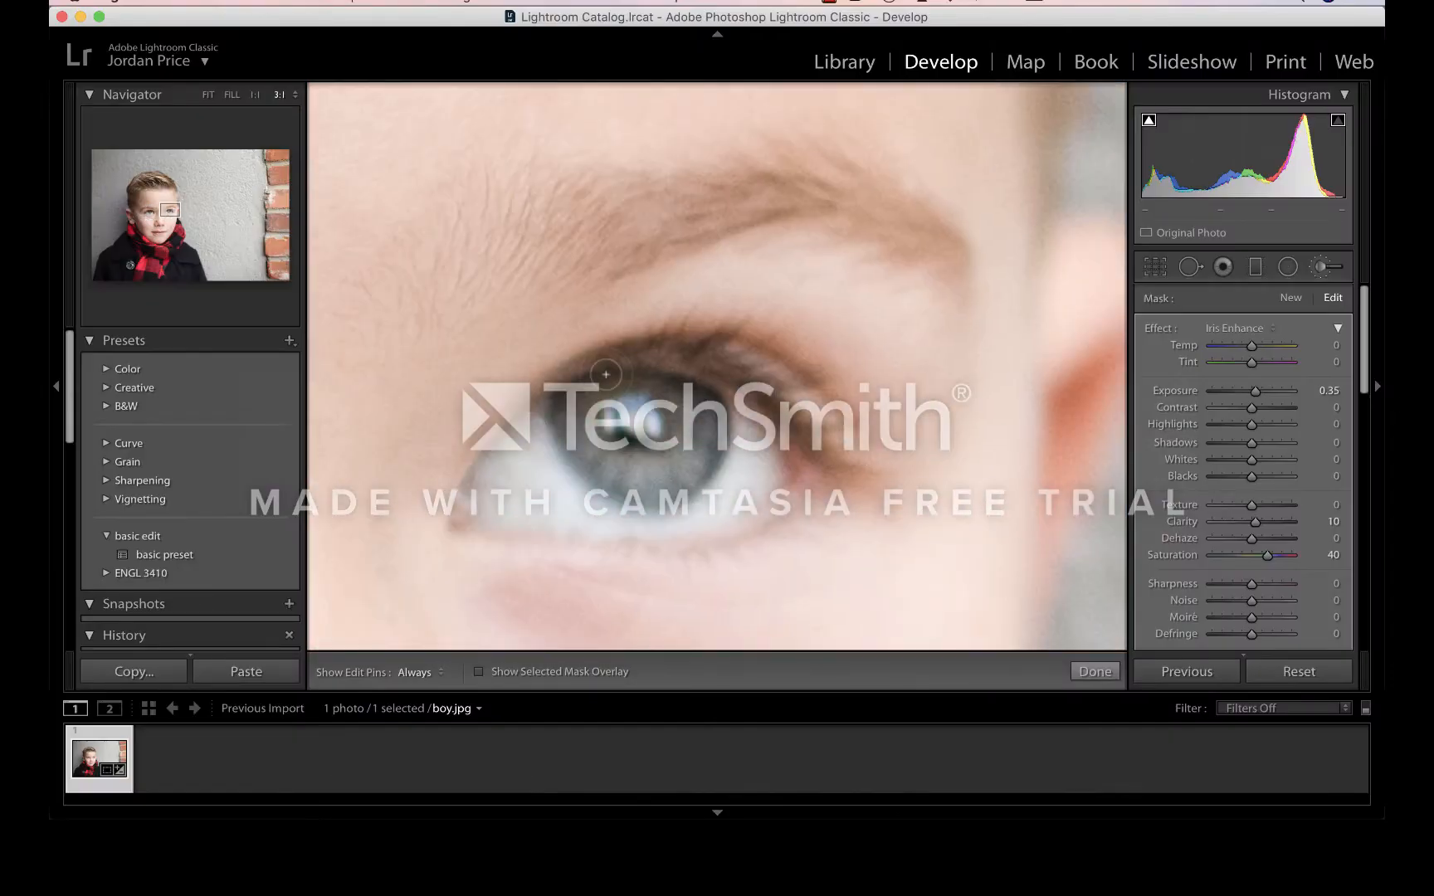
{"action": "key", "text": "h"}
{"action": "mouse_move", "coordinate": [576, 419]}
{"action": "left_mouse_down"}
{"action": "mouse_move", "coordinate": [652, 483]}
{"action": "mouse_move", "coordinate": [694, 441]}
{"action": "mouse_move", "coordinate": [695, 417]}
{"action": "mouse_move", "coordinate": [676, 394]}
{"action": "mouse_move", "coordinate": [691, 419]}
{"action": "mouse_move", "coordinate": [682, 461]}
{"action": "mouse_move", "coordinate": [607, 462]}
{"action": "left_mouse_up"}
{"action": "key", "text": "h"}
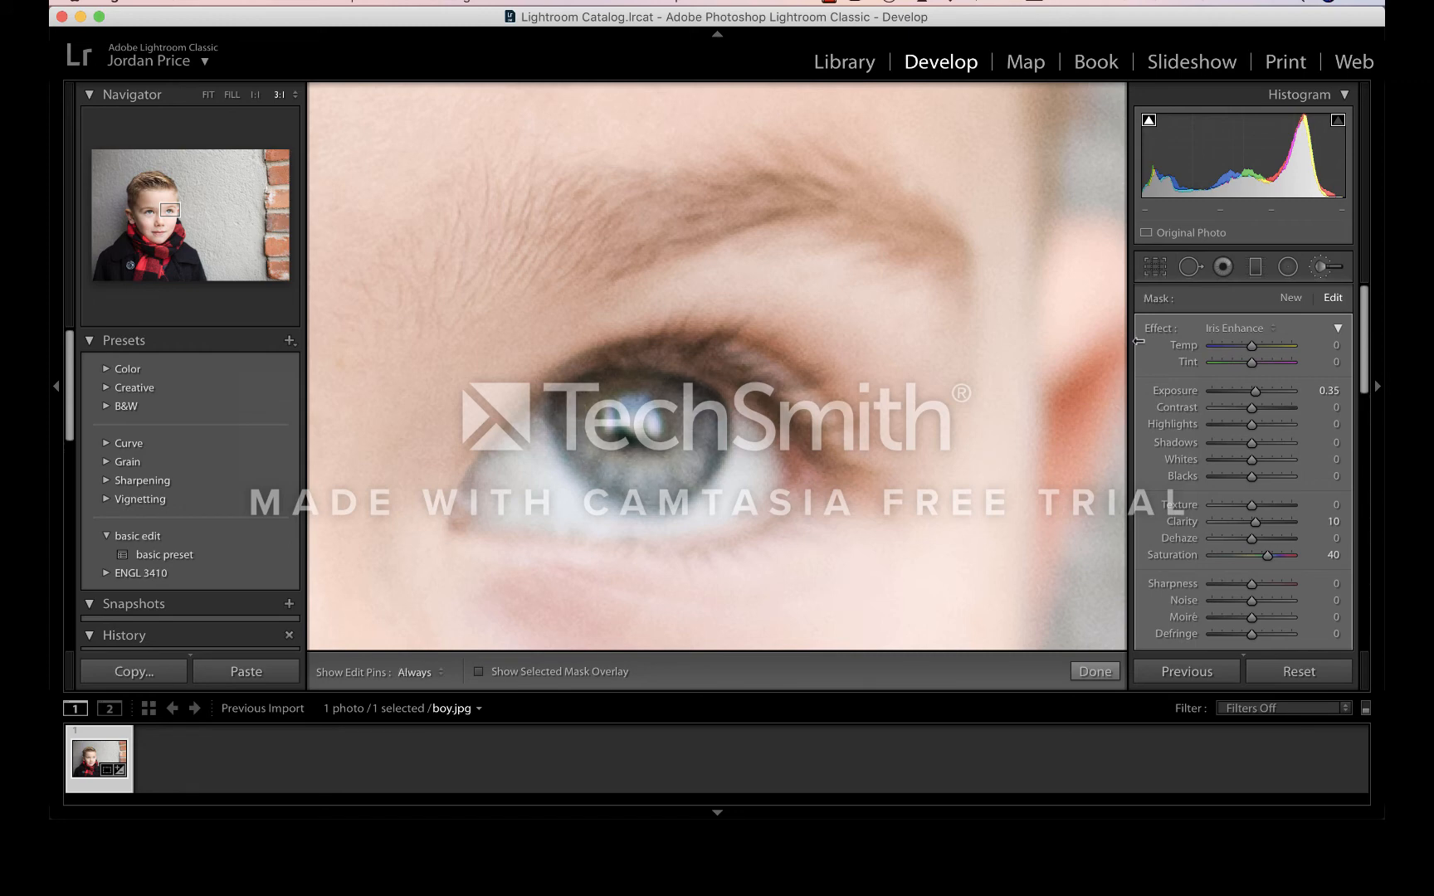
Start a new Burn (Darken) mask and brush it over the right-hand eye from its outer corner to the pupil
{"action": "left_click", "coordinate": [1286, 297]}
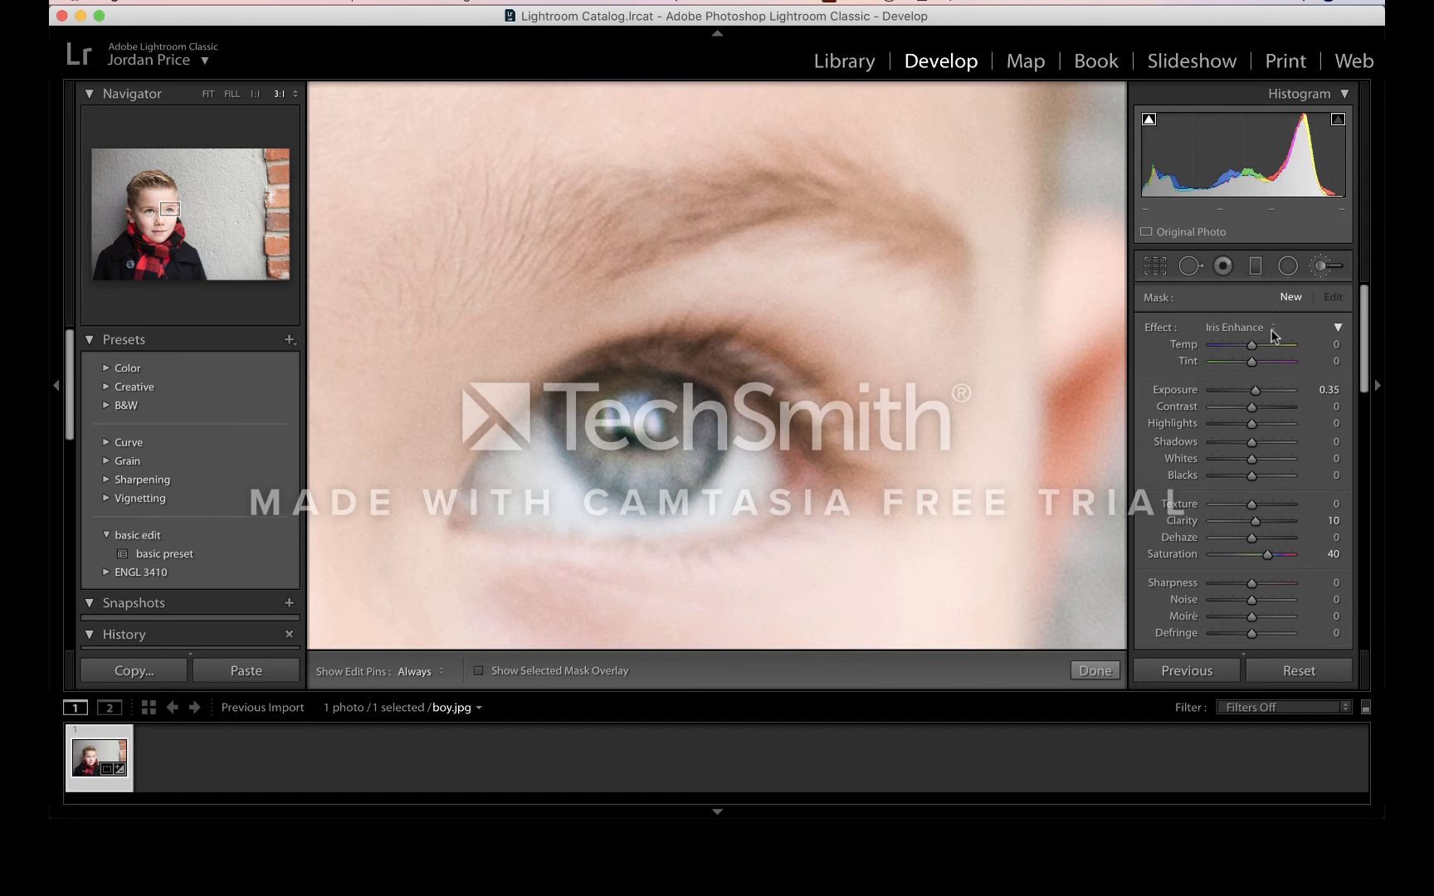
{"action": "left_click", "coordinate": [1271, 329]}
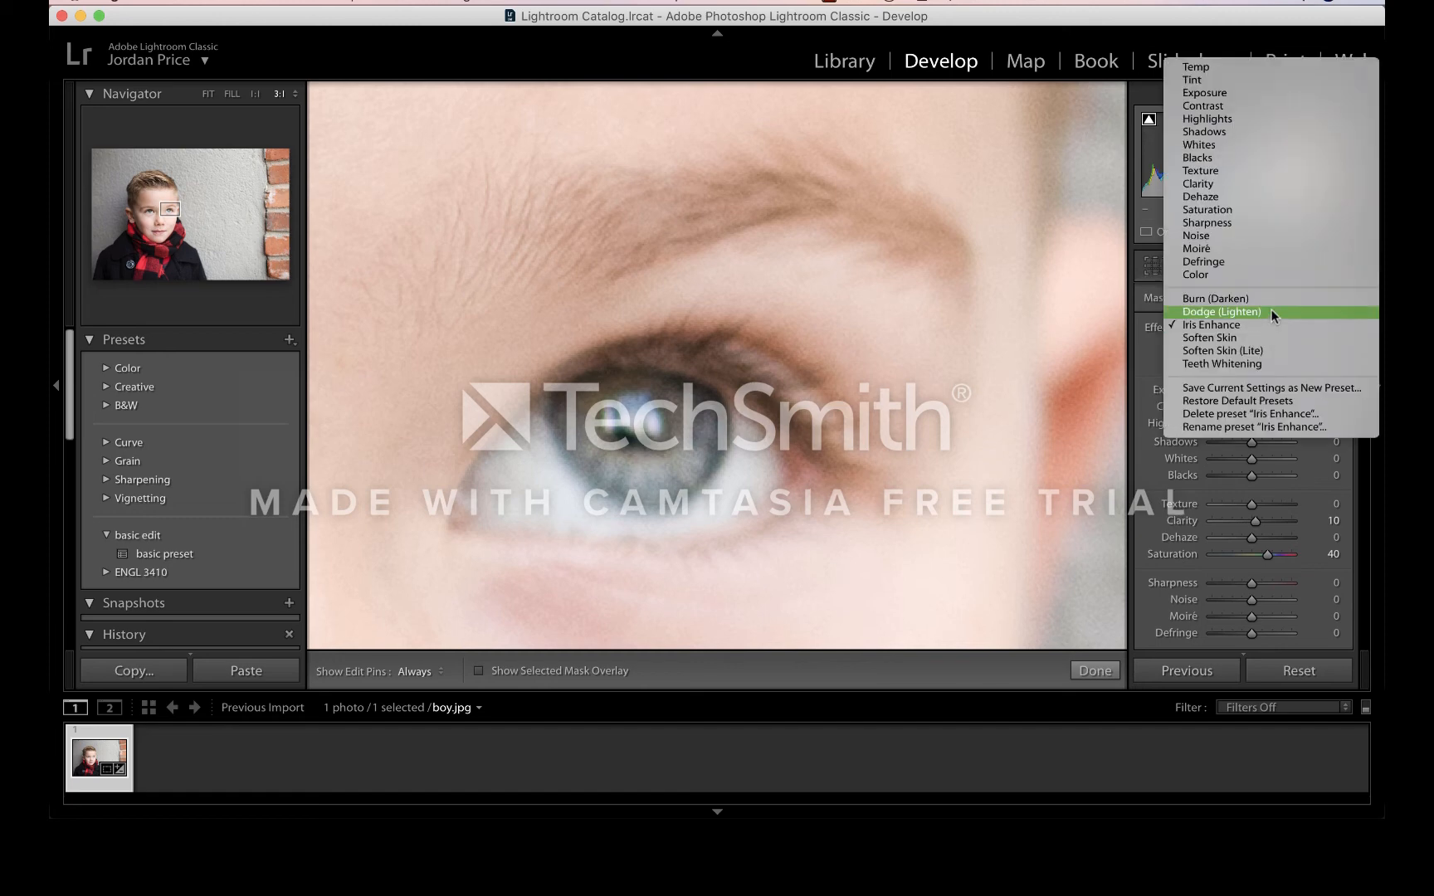
{"action": "left_click", "coordinate": [1267, 299]}
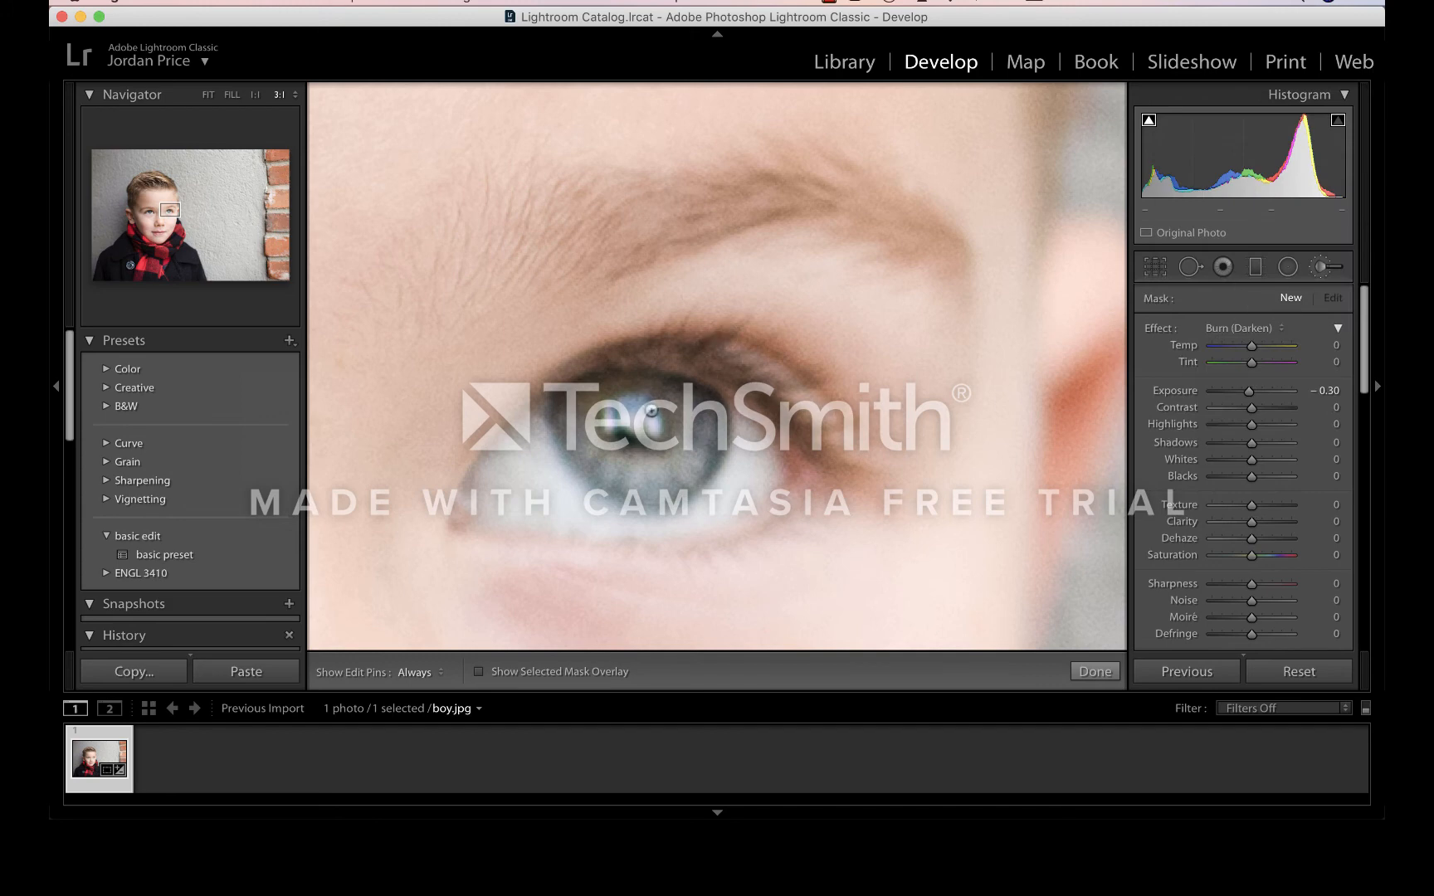
{"action": "mouse_move", "coordinate": [794, 440]}
{"action": "left_mouse_down"}
{"action": "mouse_move", "coordinate": [722, 397]}
{"action": "mouse_move", "coordinate": [562, 444]}
{"action": "mouse_move", "coordinate": [724, 452]}
{"action": "mouse_move", "coordinate": [650, 425]}
{"action": "left_mouse_up"}
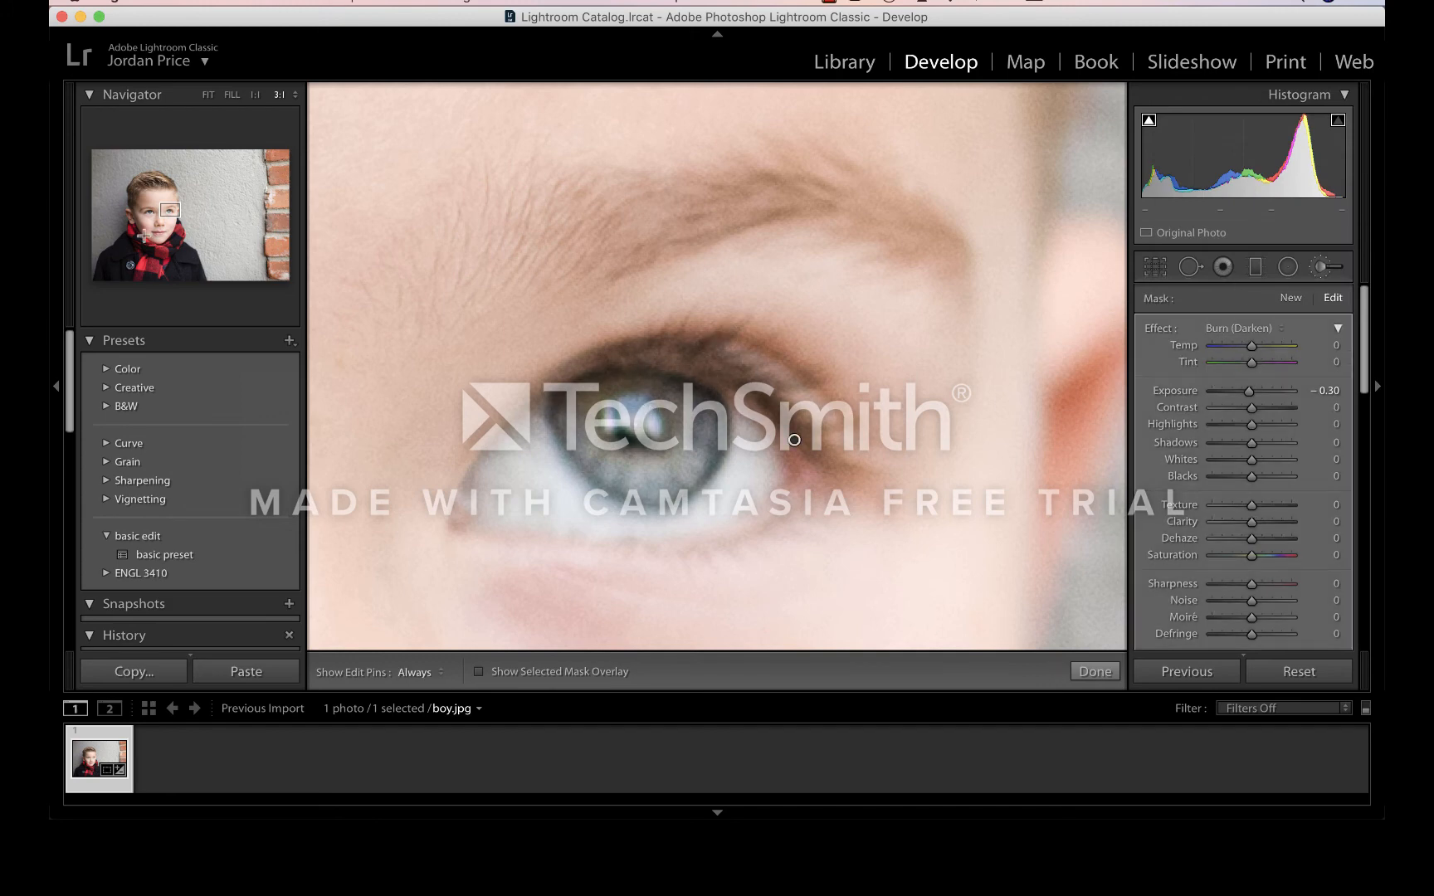
Extend the Burn (Darken) mask over the upper part of the iris and set the edit pins to always show
{"action": "mouse_move", "coordinate": [628, 347]}
{"action": "left_mouse_down"}
{"action": "mouse_move", "coordinate": [712, 303]}
{"action": "mouse_move", "coordinate": [593, 334]}
{"action": "mouse_move", "coordinate": [771, 362]}
{"action": "mouse_move", "coordinate": [678, 356]}
{"action": "left_mouse_up"}
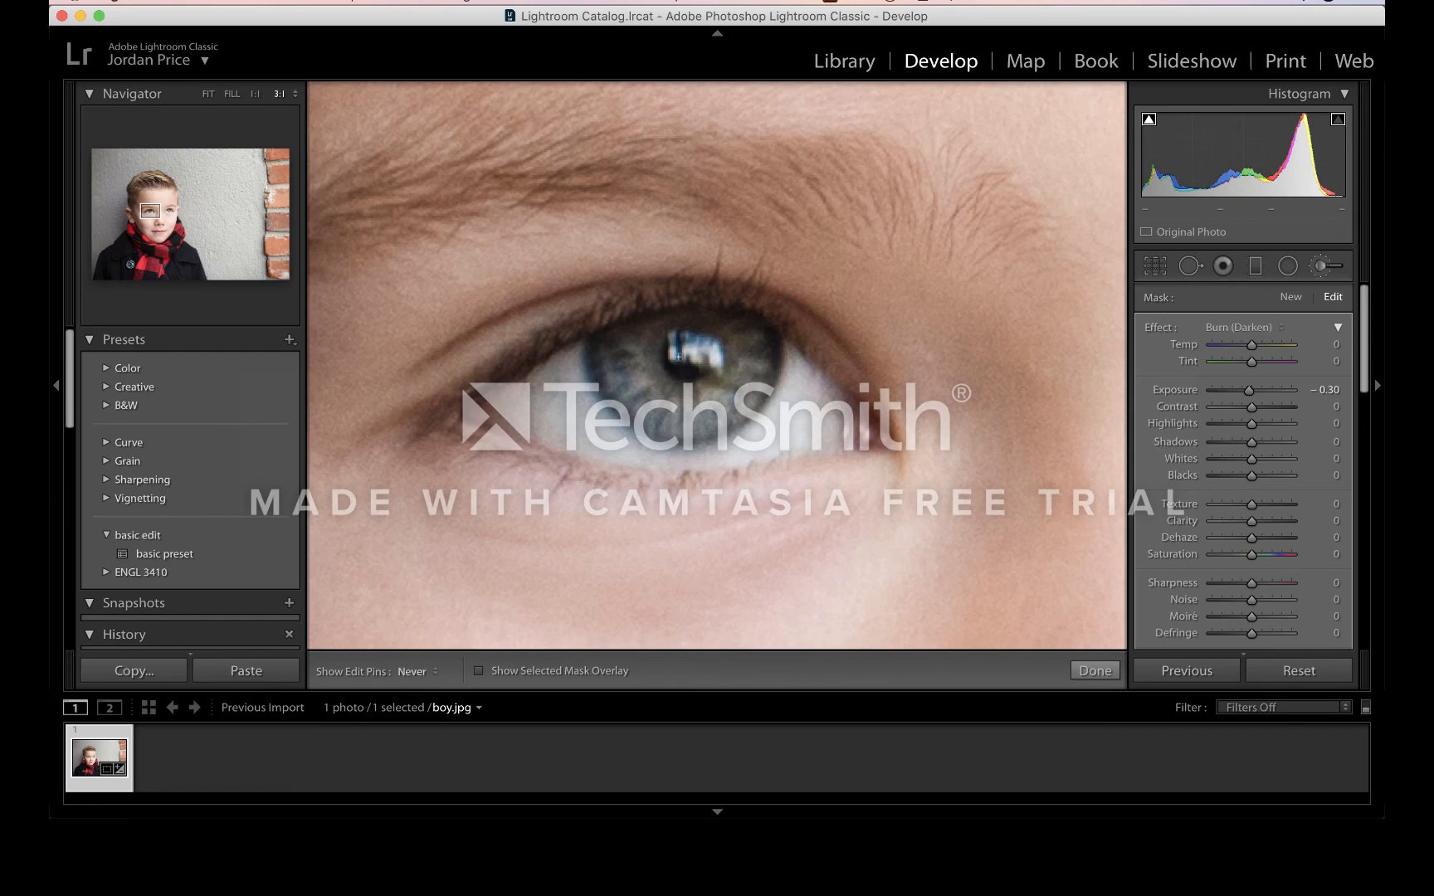
{"action": "key", "text": "h"}
{"action": "key", "text": "super+alt+minus"}
{"action": "key", "text": "super+alt+minus"}
{"action": "key", "text": "super+alt+minus"}
{"action": "key", "text": "super+alt+minus"}
{"action": "key", "text": "super+alt+minus"}
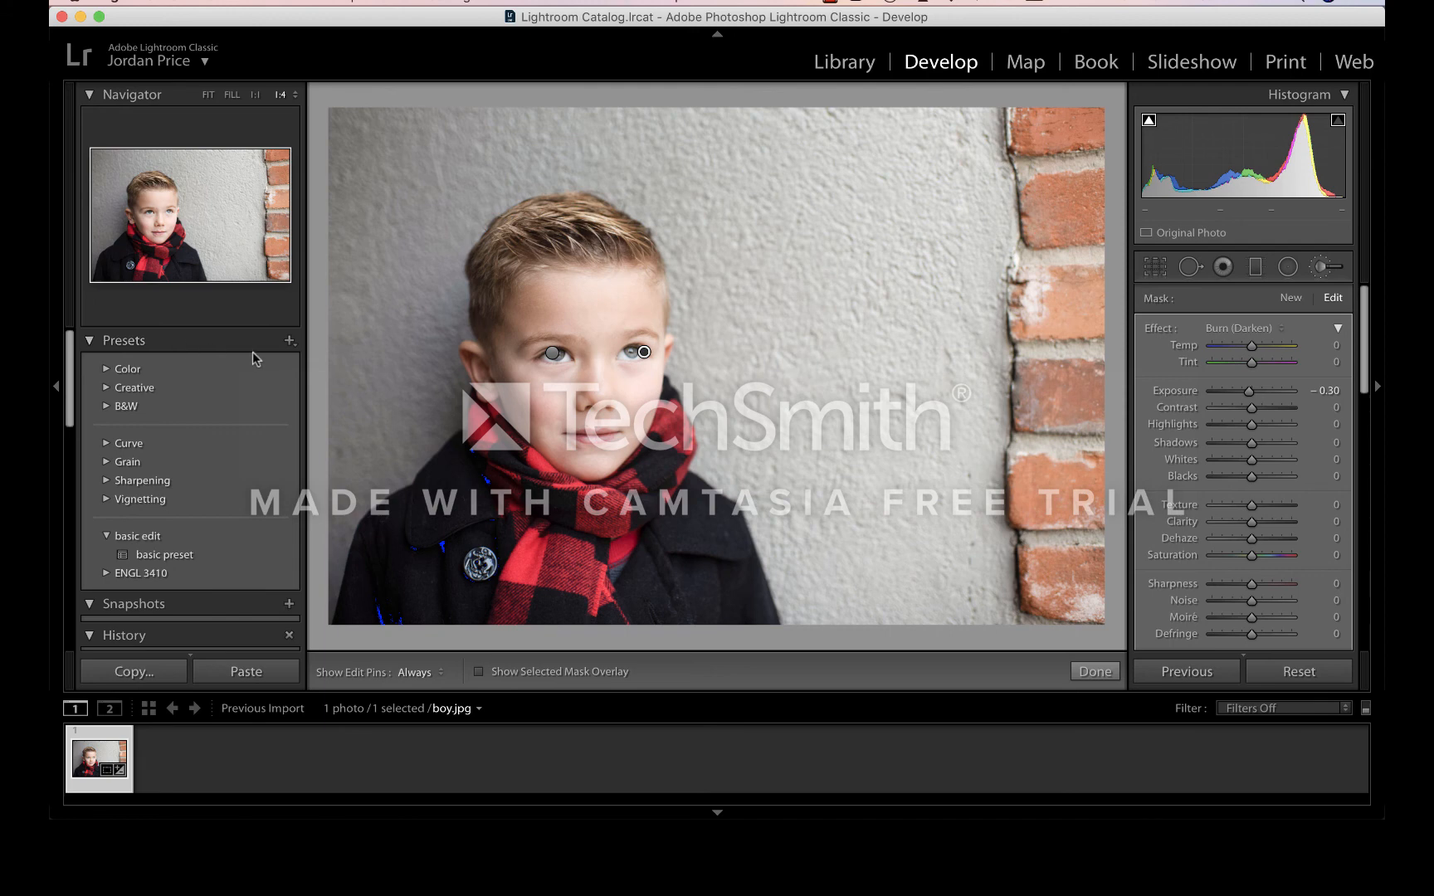
Start creating a new develop preset from the current photo's adjustments
{"action": "left_click", "coordinate": [290, 340]}
{"action": "left_click", "coordinate": [308, 361]}
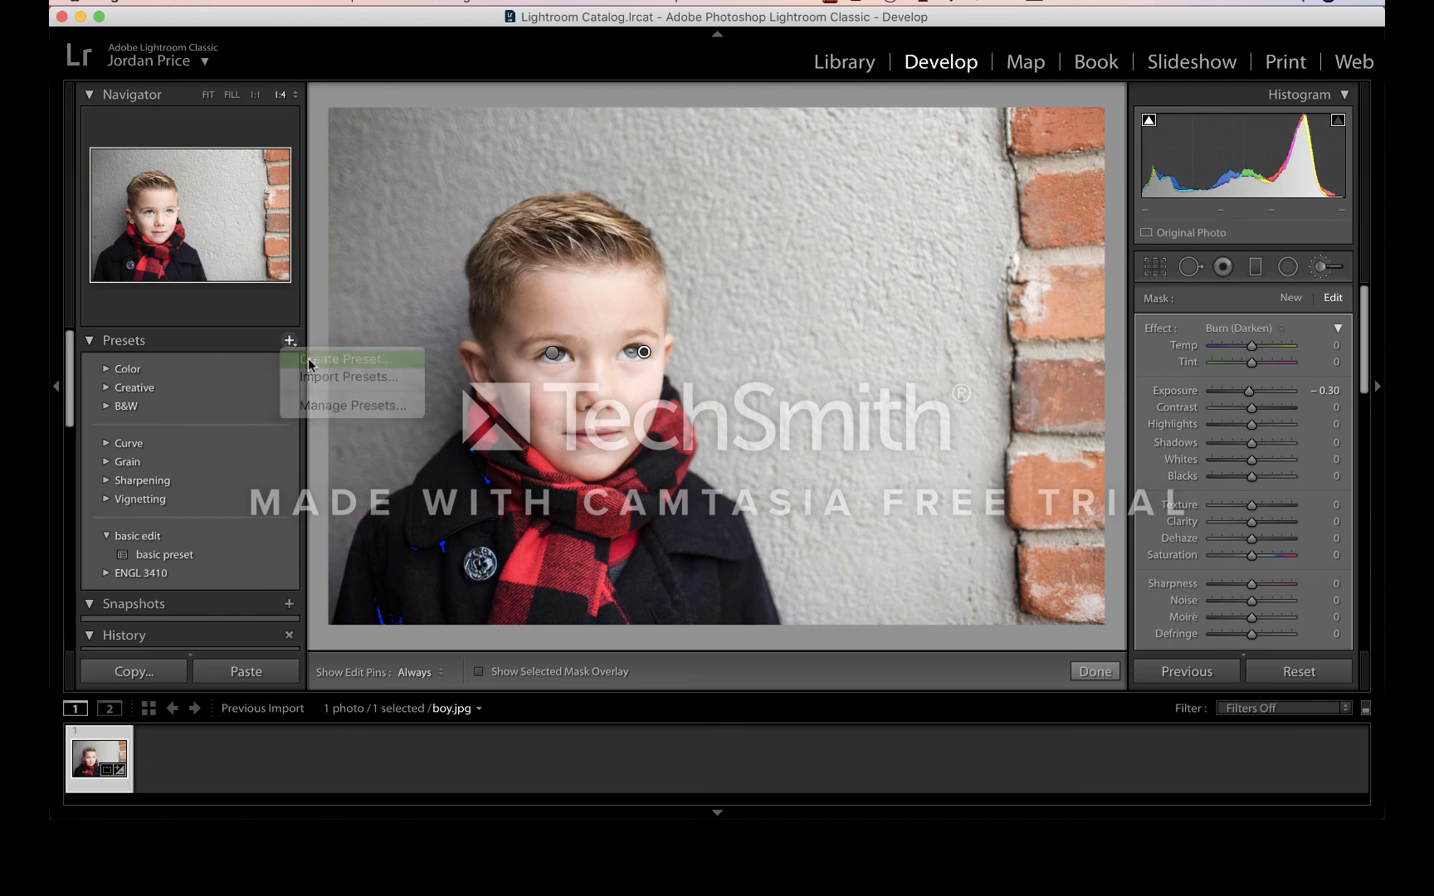
{"action": "left_click", "coordinate": [697, 146]}
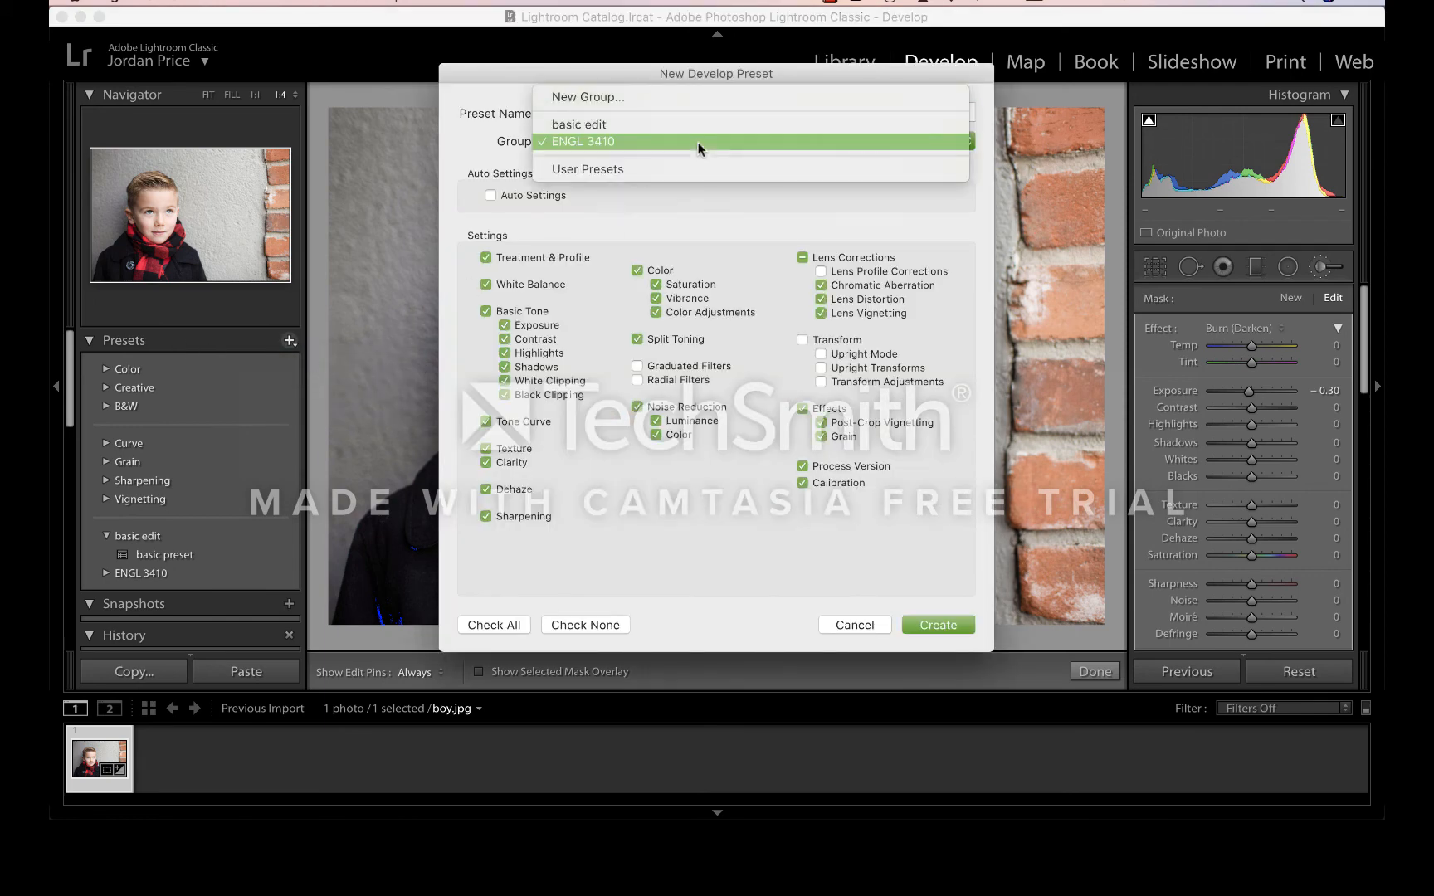
{"action": "left_click", "coordinate": [641, 101]}
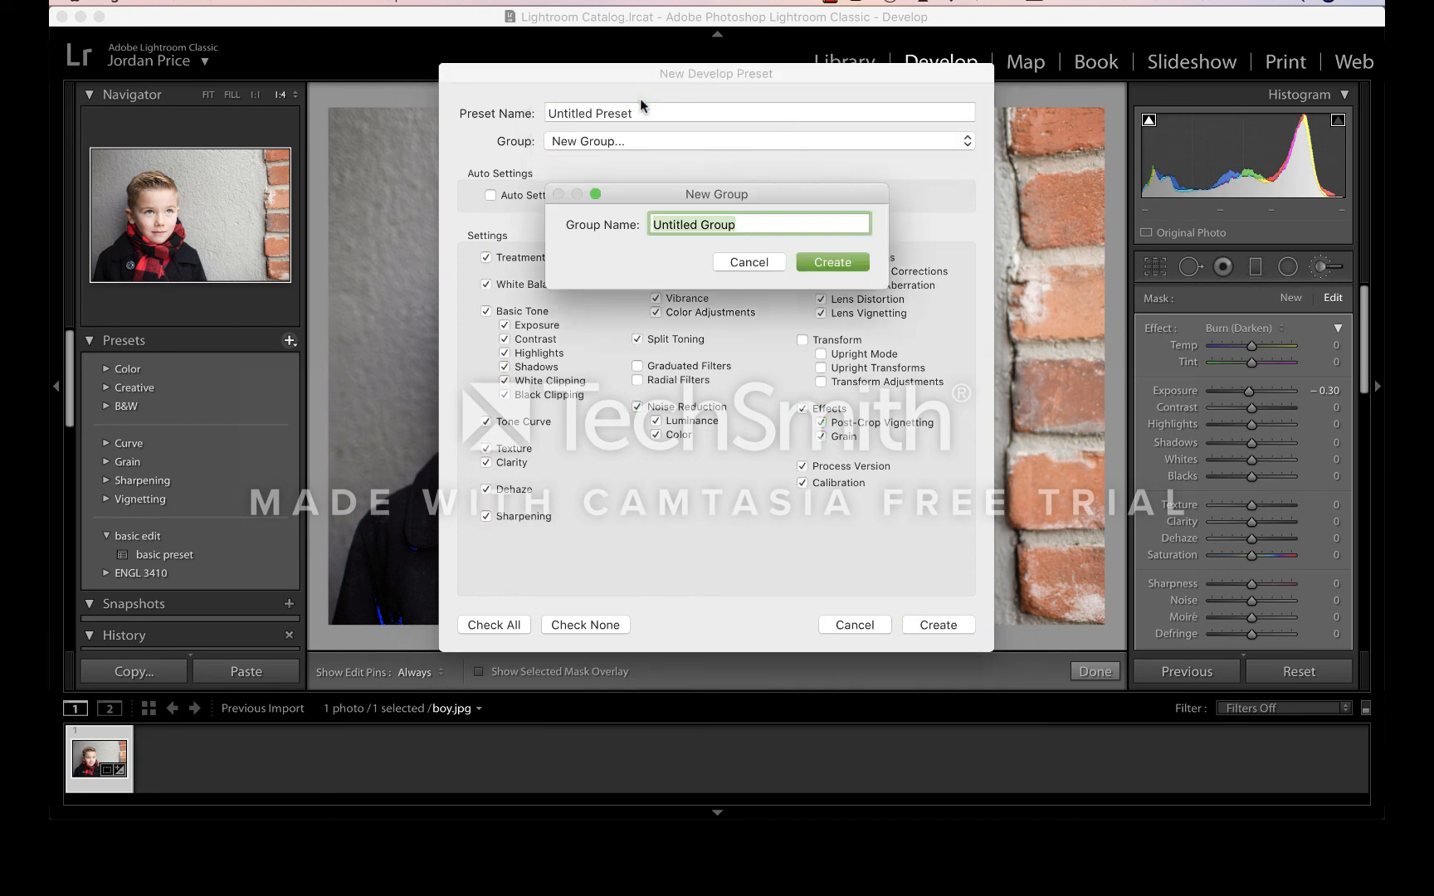
{"action": "left_click", "coordinate": [748, 263]}
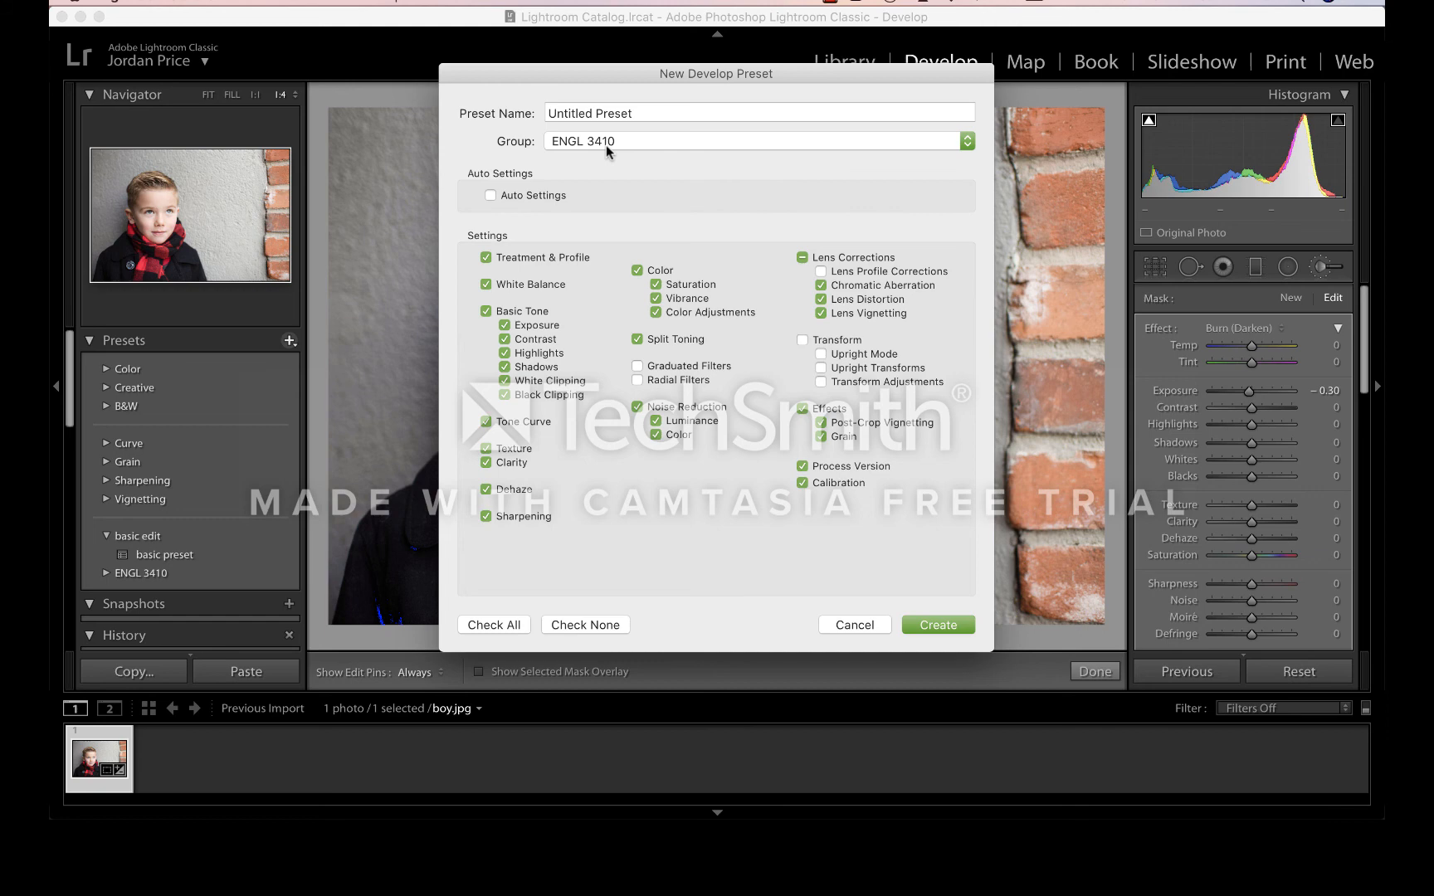
Name the new develop preset "preset 1" and create it in the ENGL 3410 group
{"action": "triple_click", "coordinate": [672, 112]}
{"action": "type", "text": "prest"}
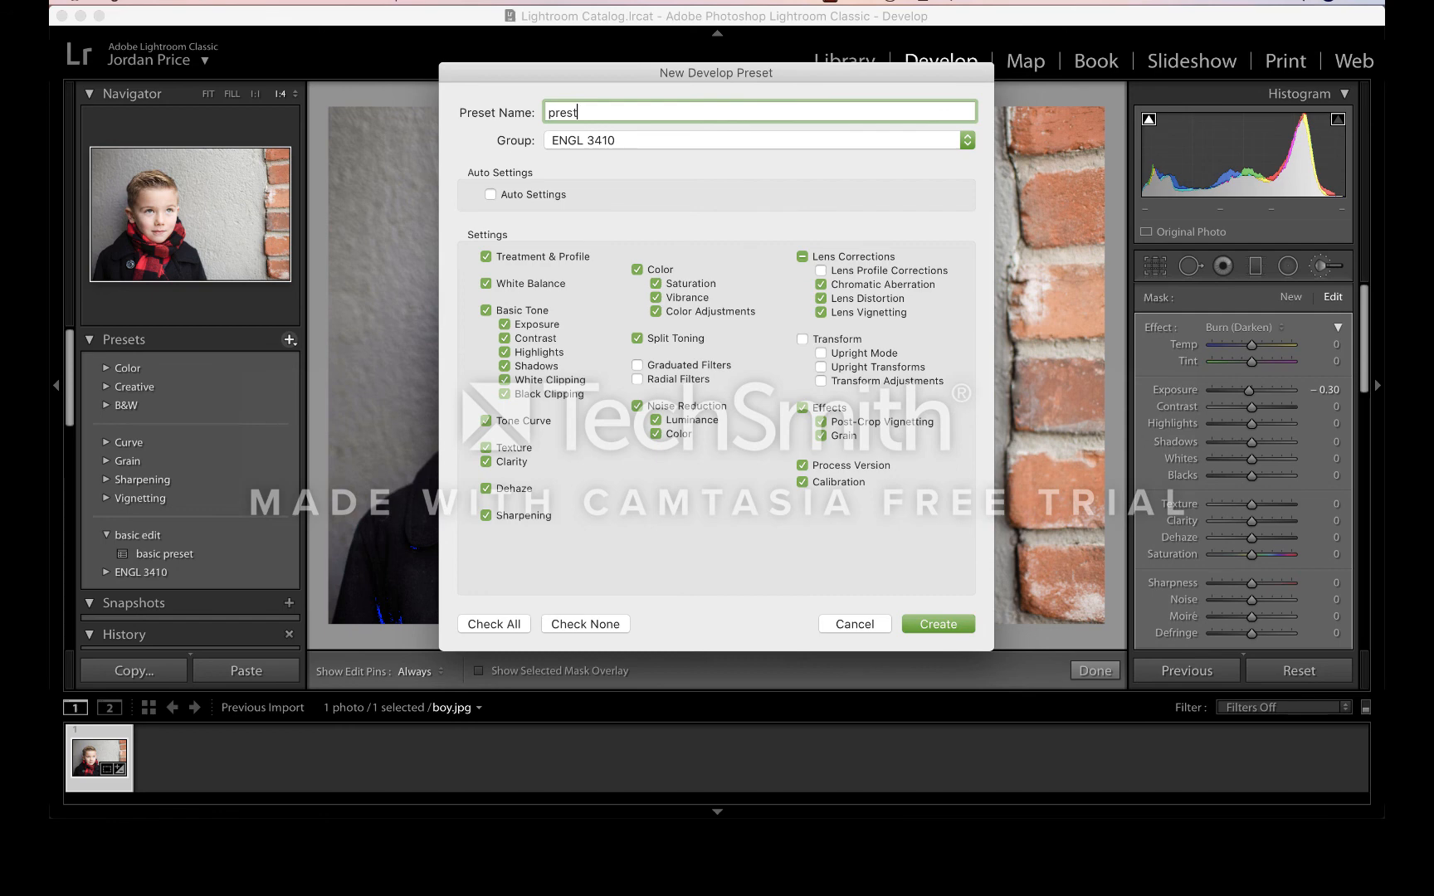
{"action": "key", "text": "BackSpace"}
{"action": "type", "text": "et 1"}
{"action": "left_click", "coordinate": [937, 626]}
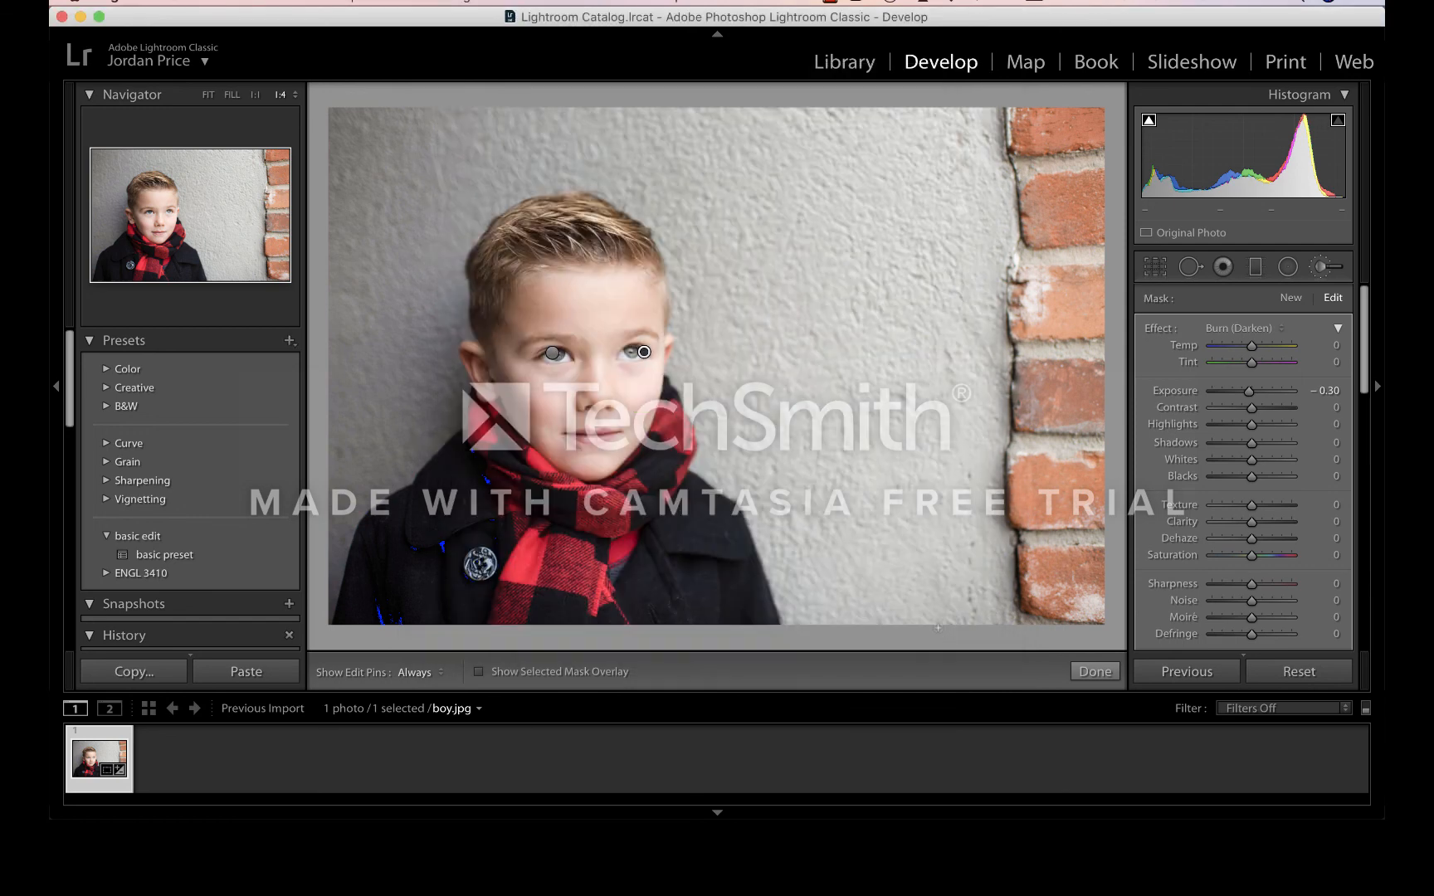
Create a virtual copy of boy.jpg from its filmstrip thumbnail
{"action": "right_click", "coordinate": [97, 755]}
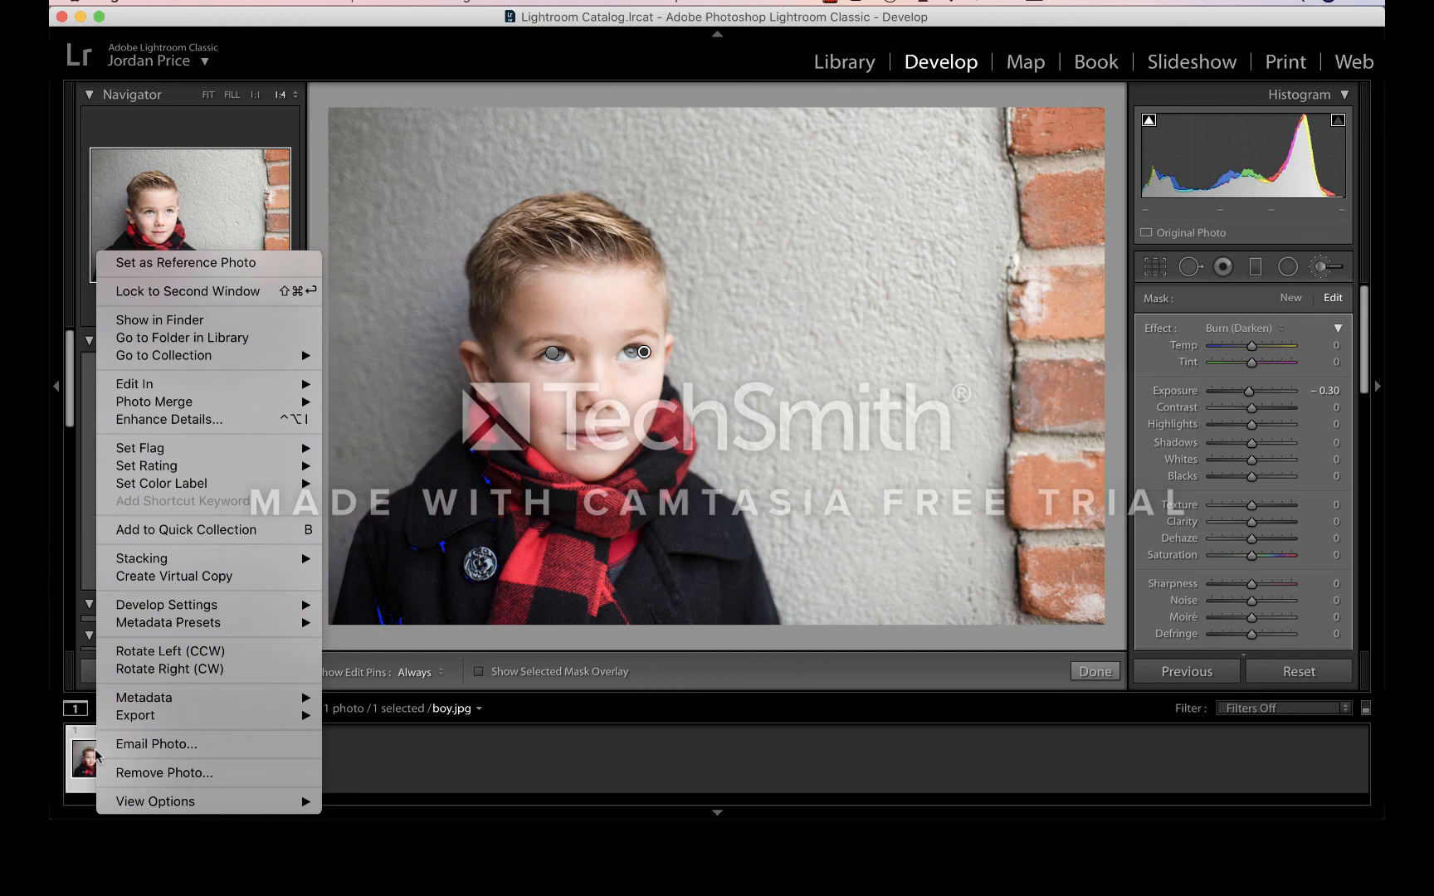
{"action": "left_click", "coordinate": [183, 580]}
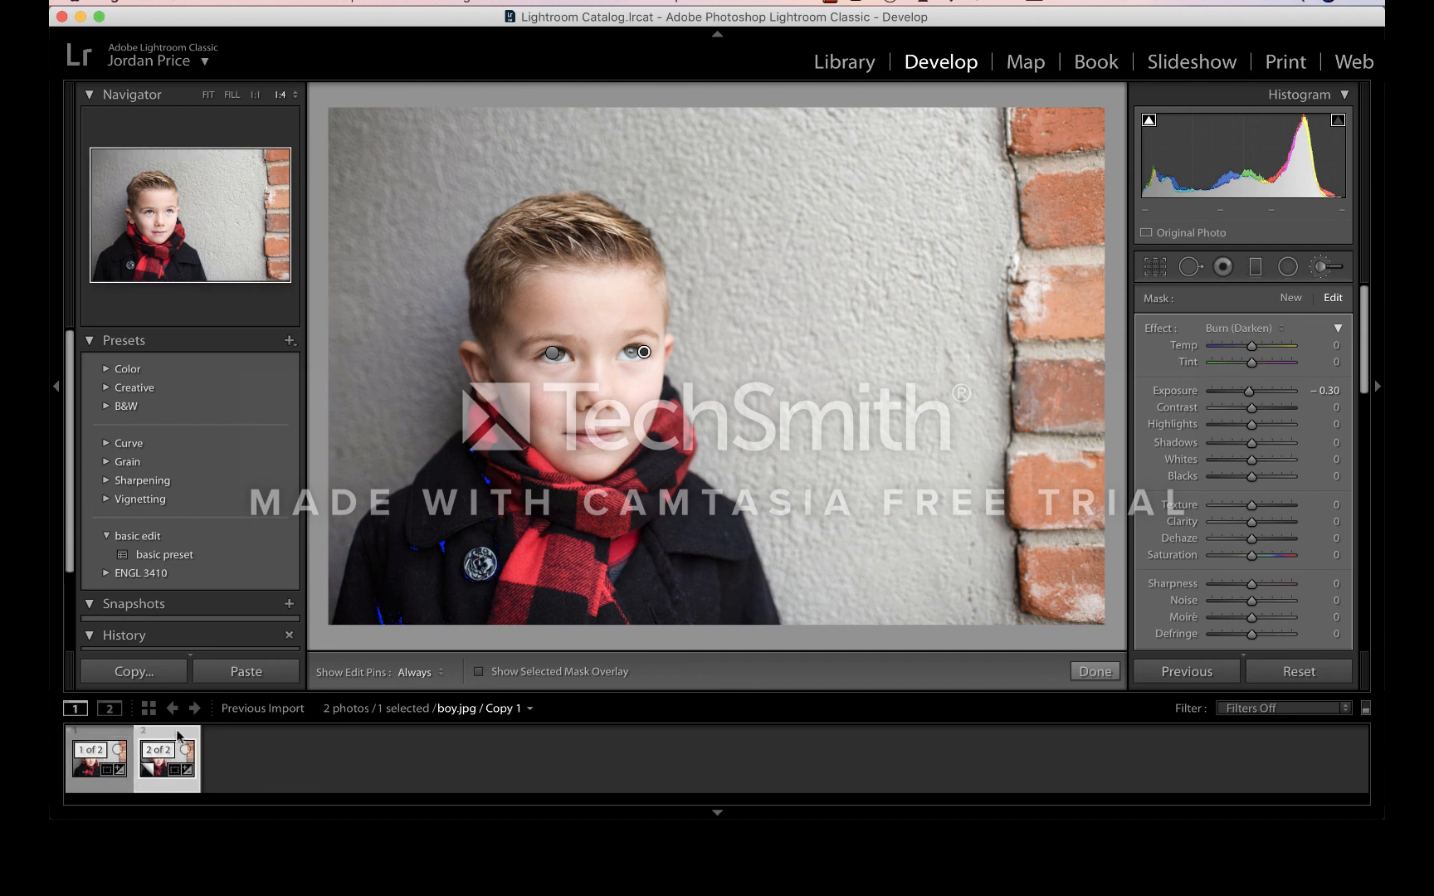
Reset all develop adjustments on the virtual copy and apply the "basic preset" from the basic edit group
{"action": "left_click", "coordinate": [1317, 675]}
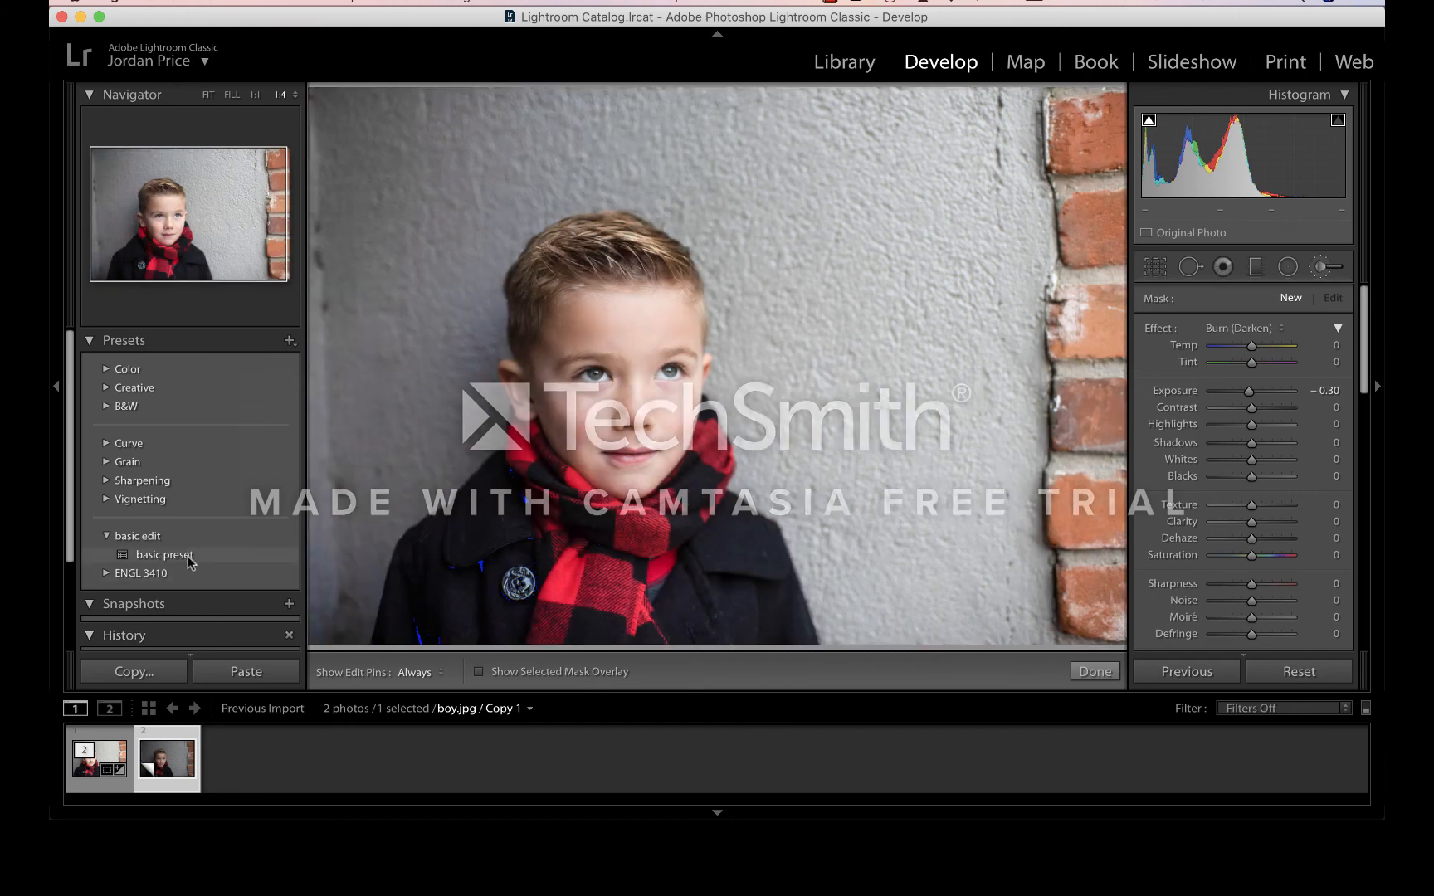
{"action": "left_click", "coordinate": [190, 561]}
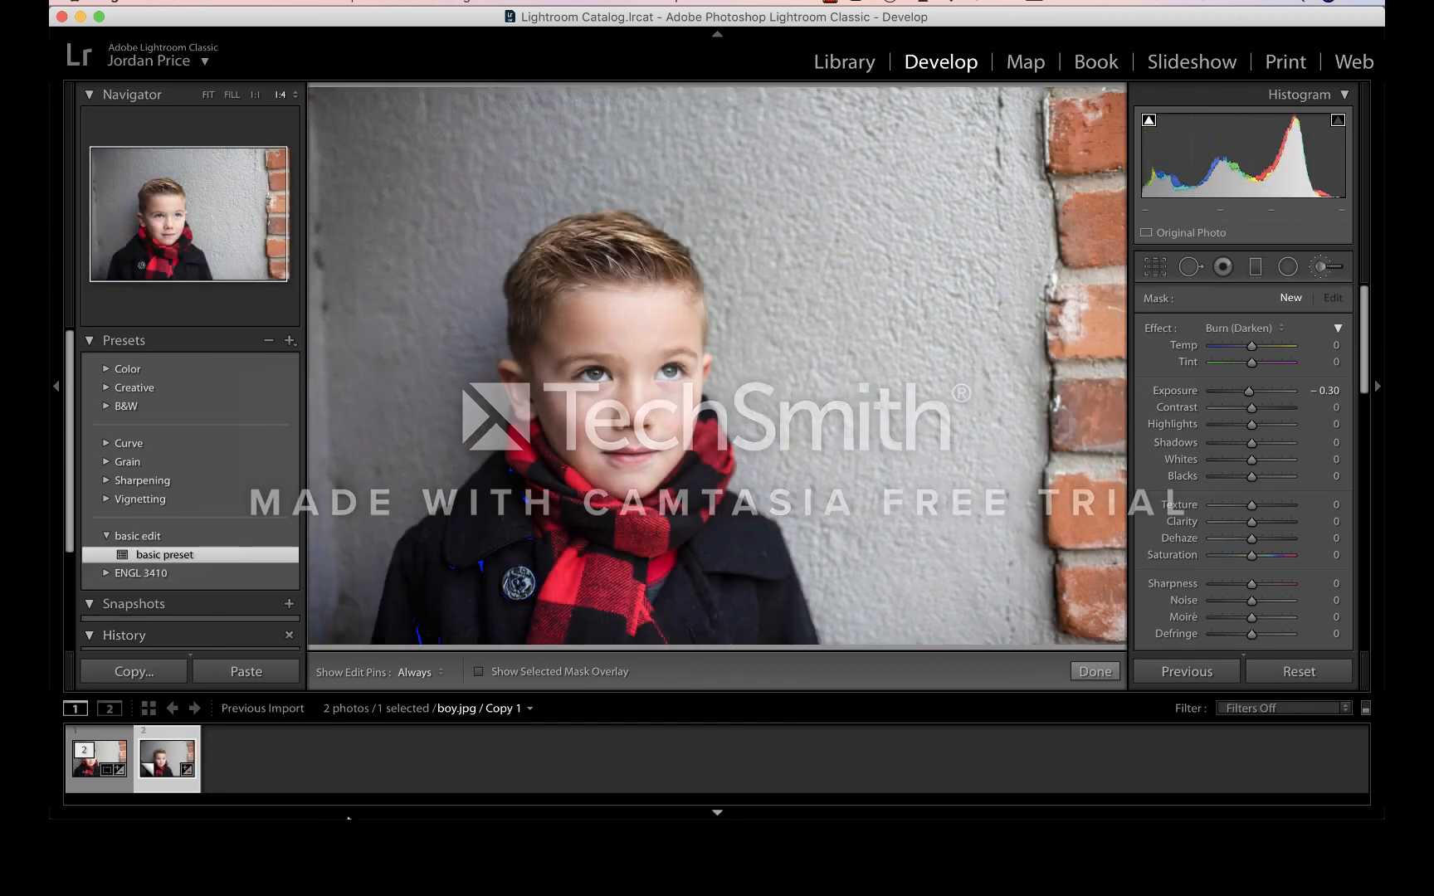